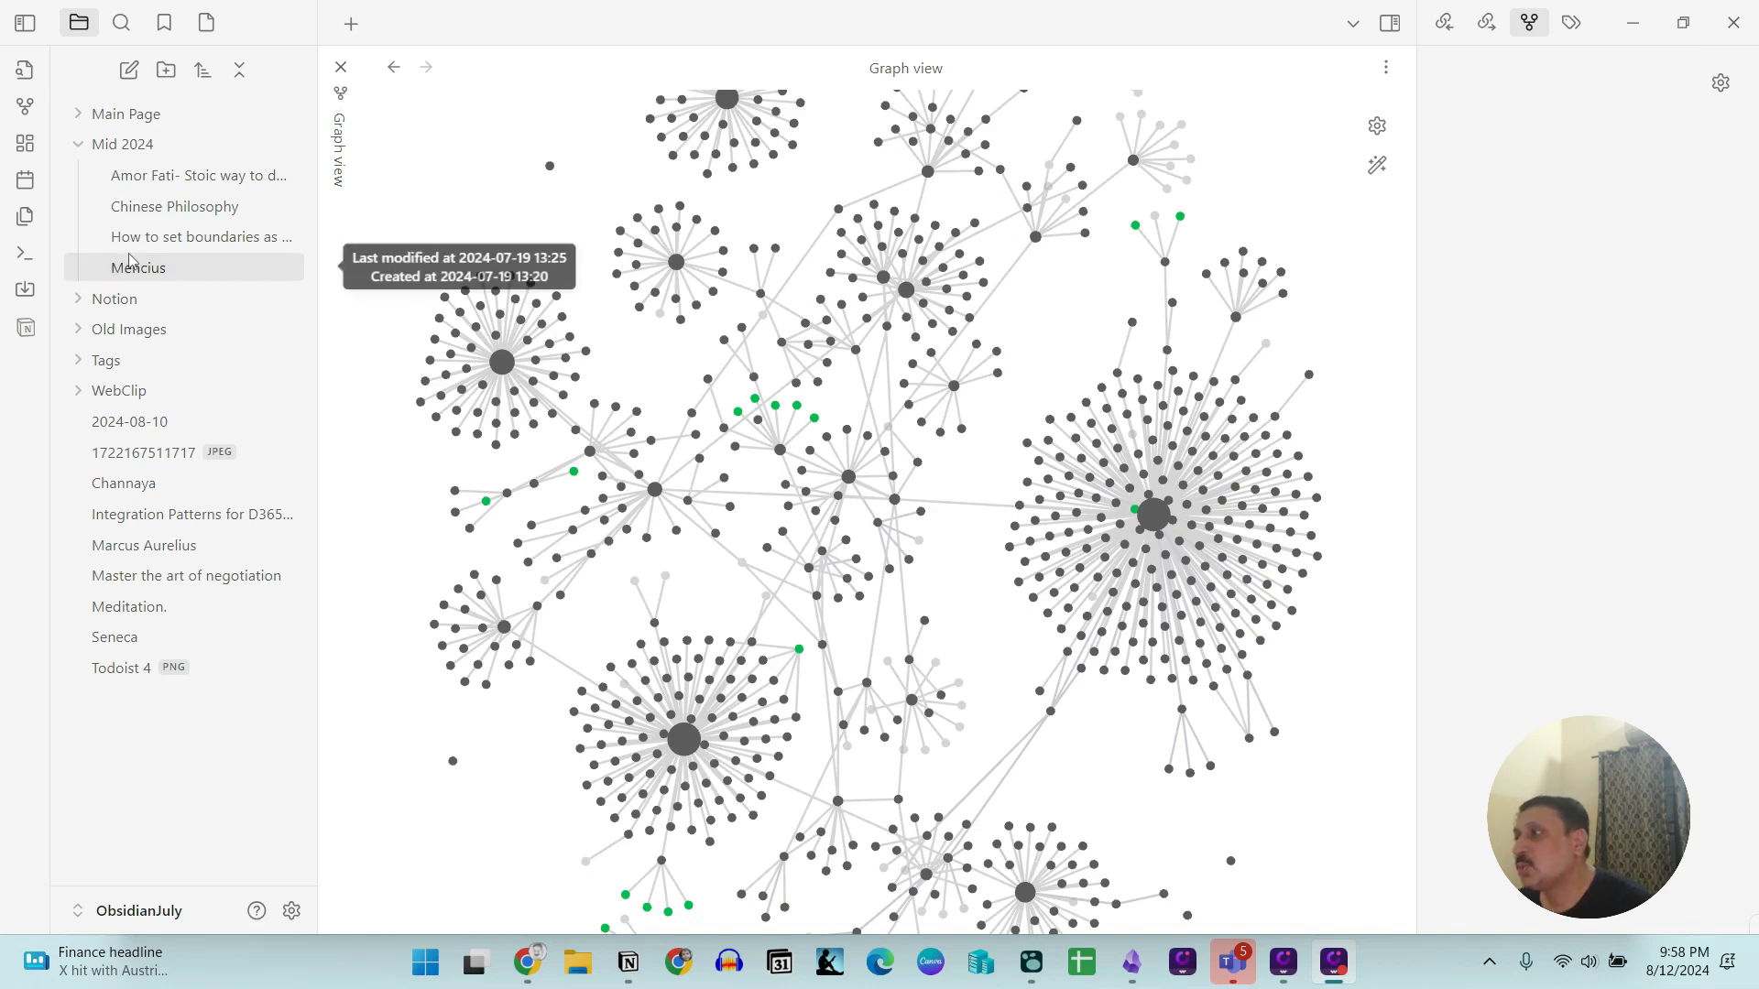
Browse the community plugins, search for "clip" and open the details of the Clipper plugin.
left_click(291, 910)
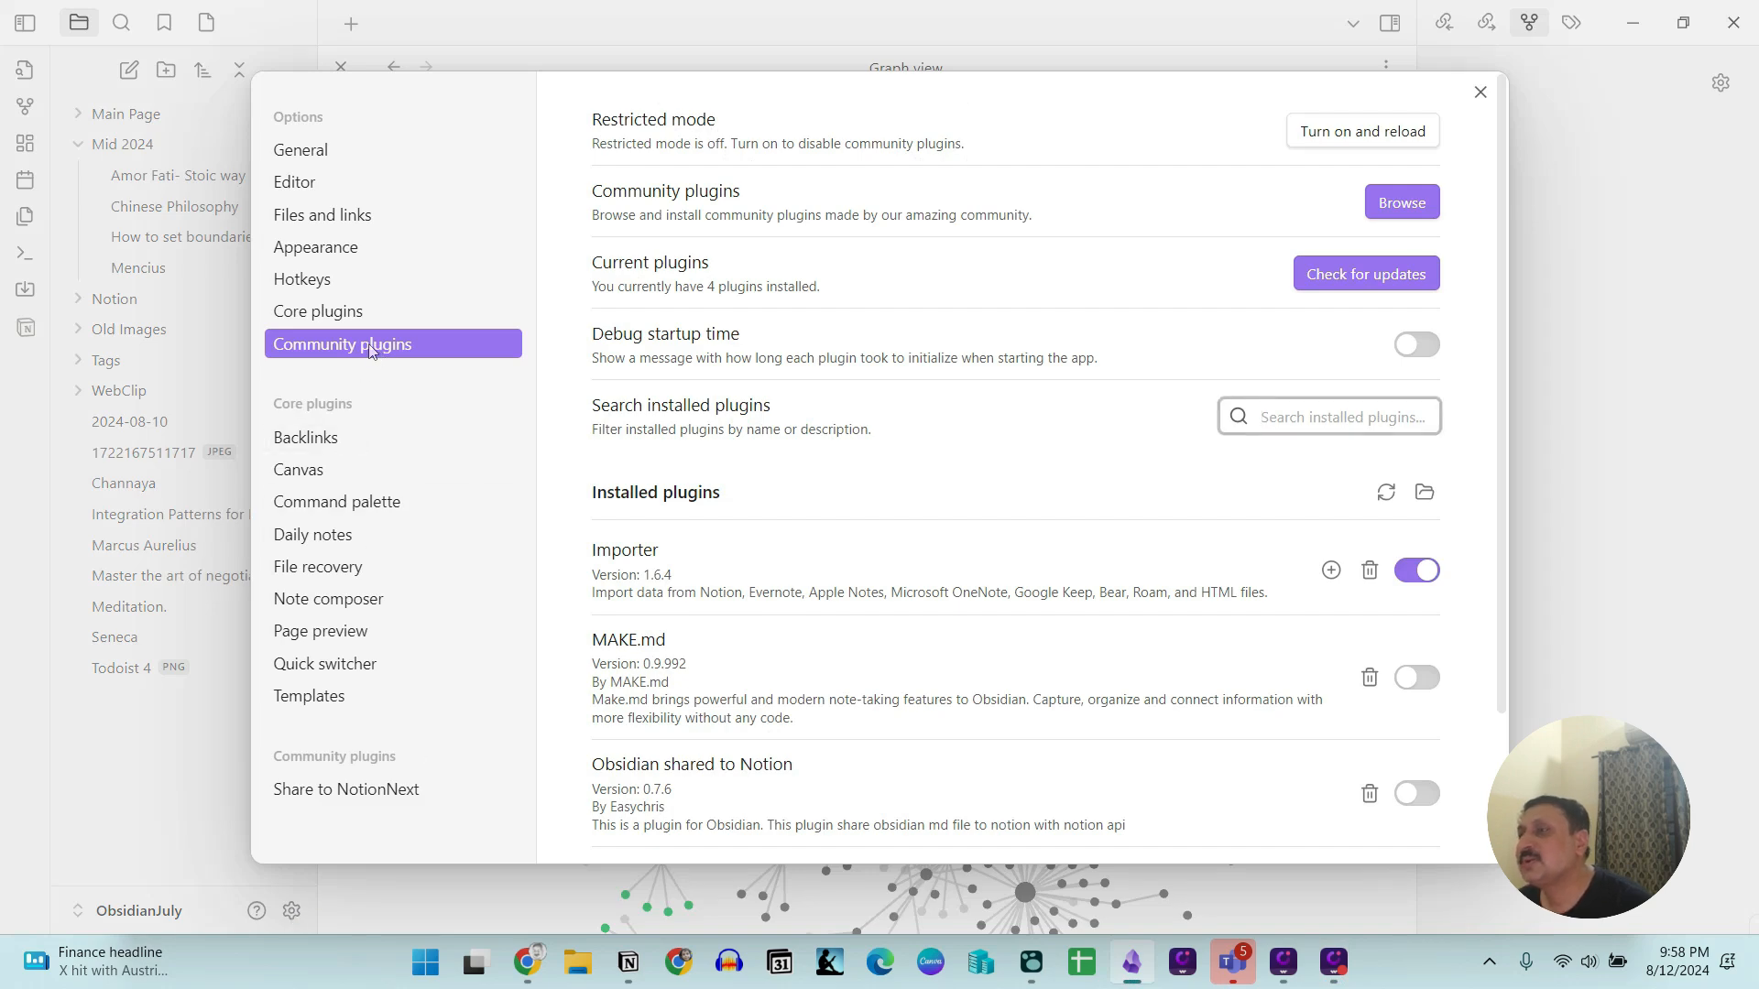
left_click(1401, 202)
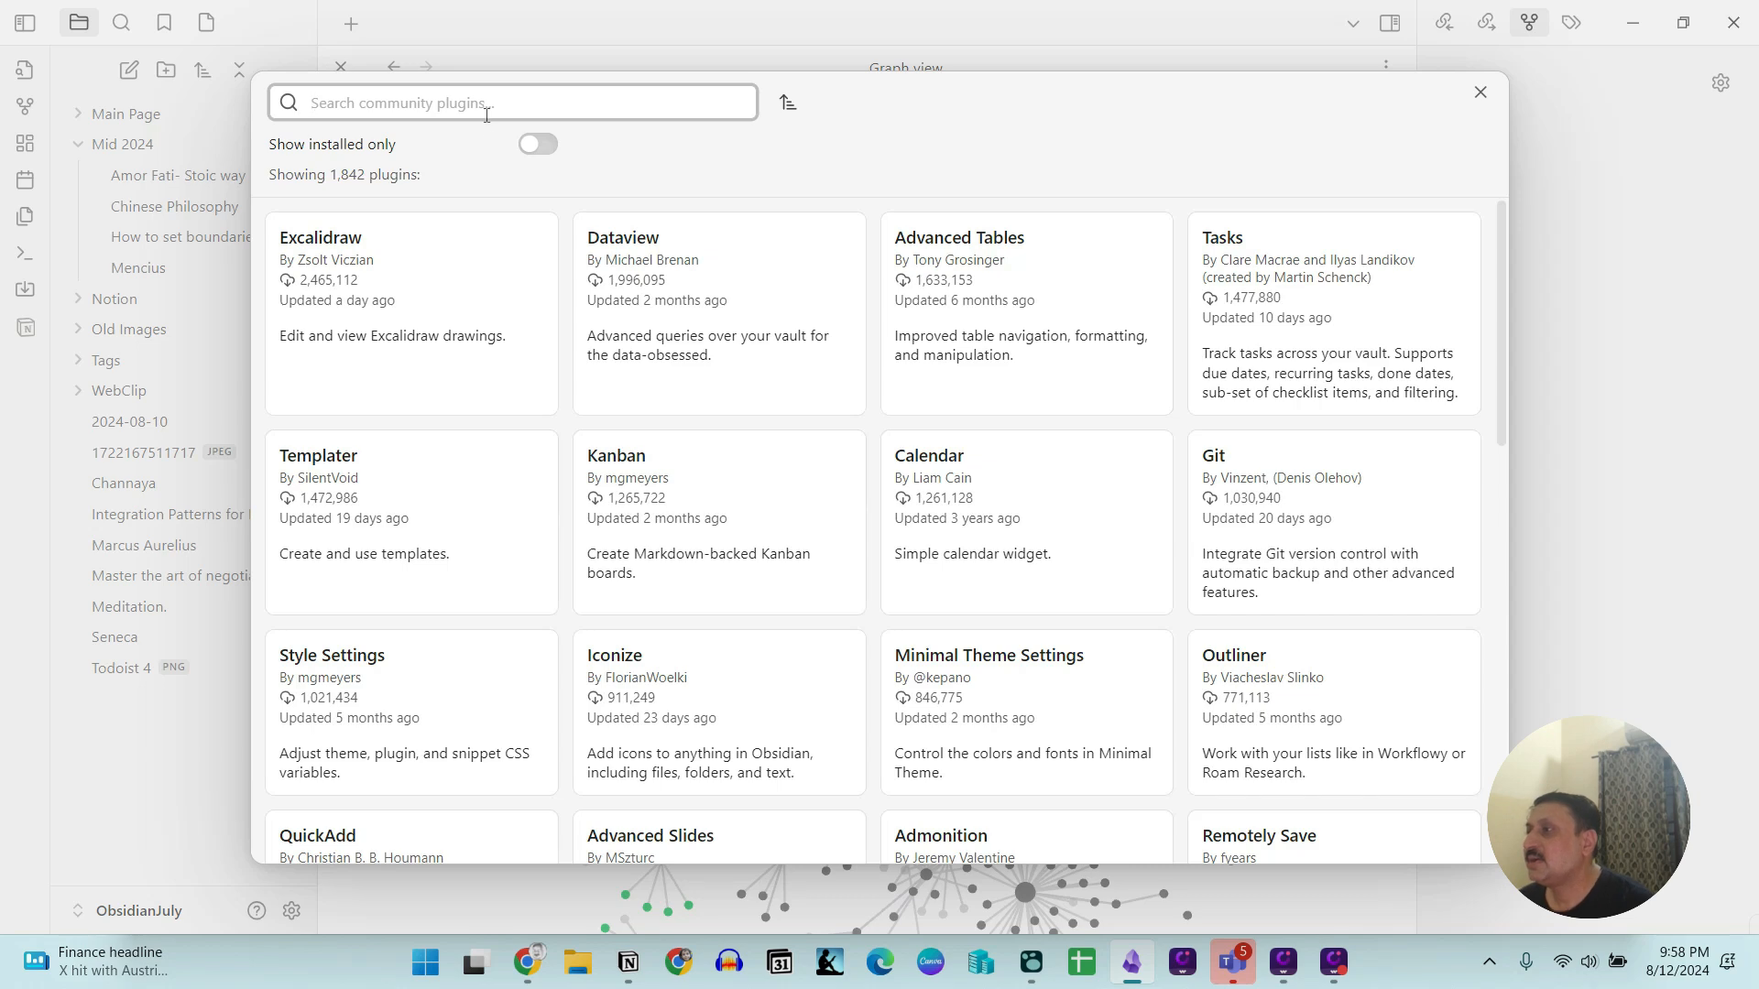
type("c")
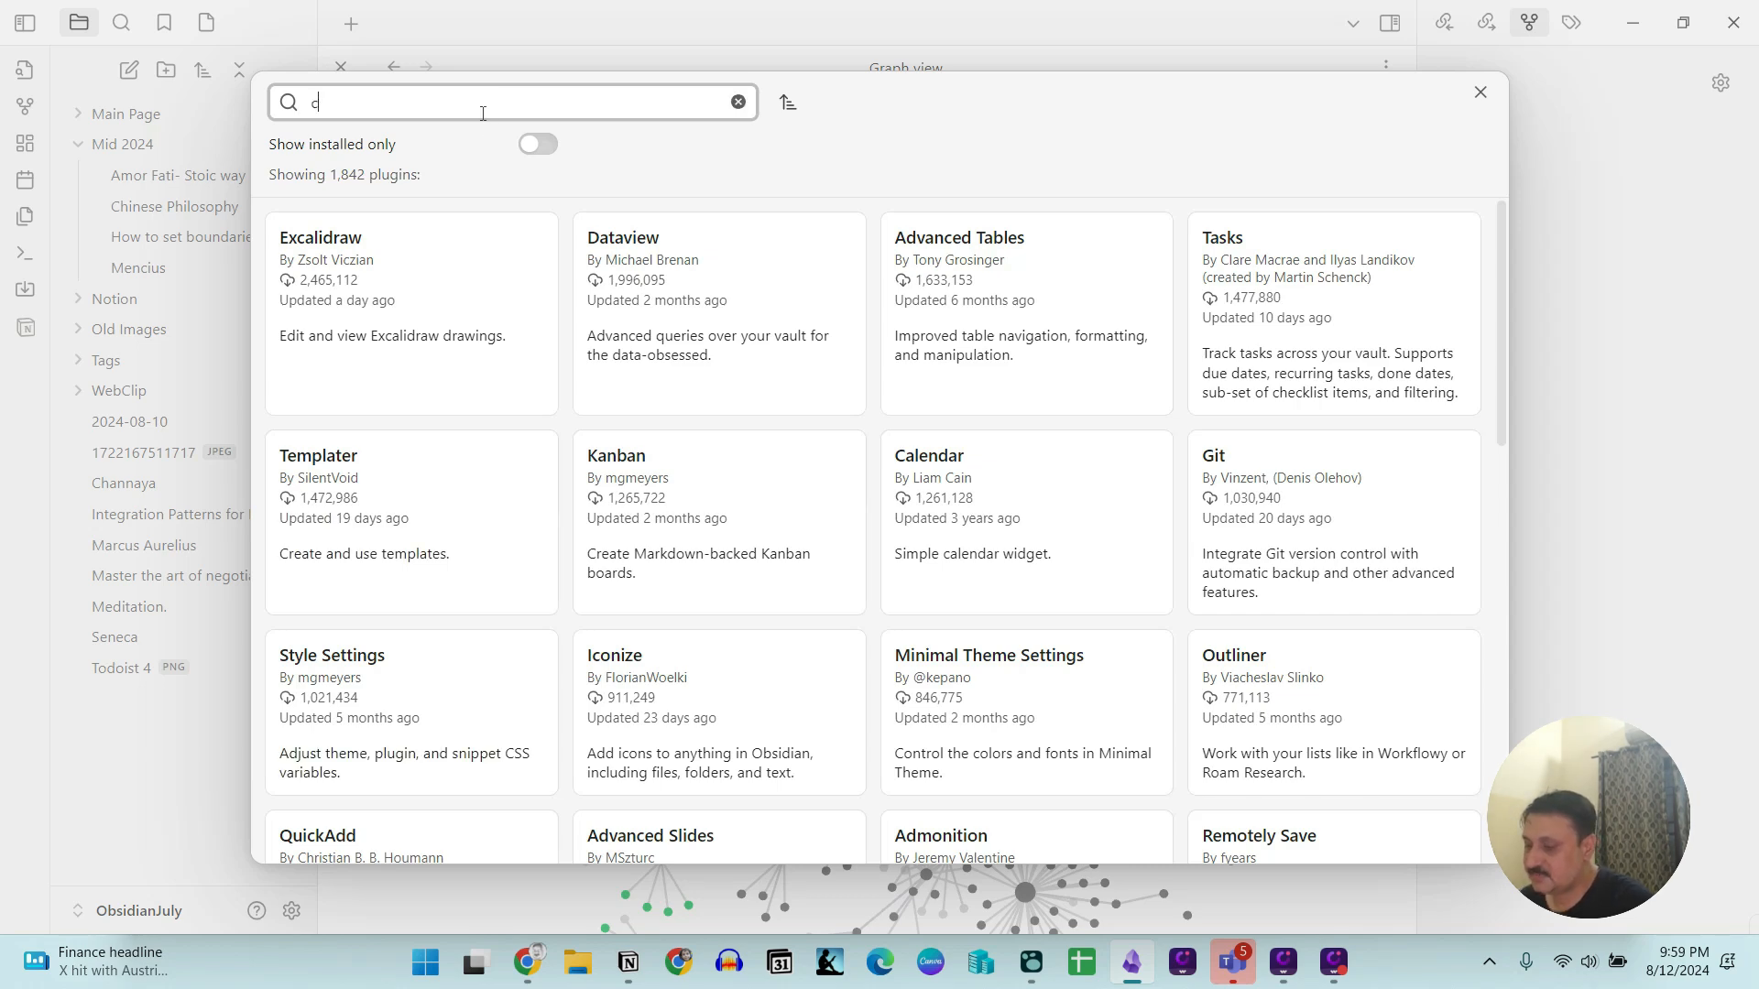
type("lip")
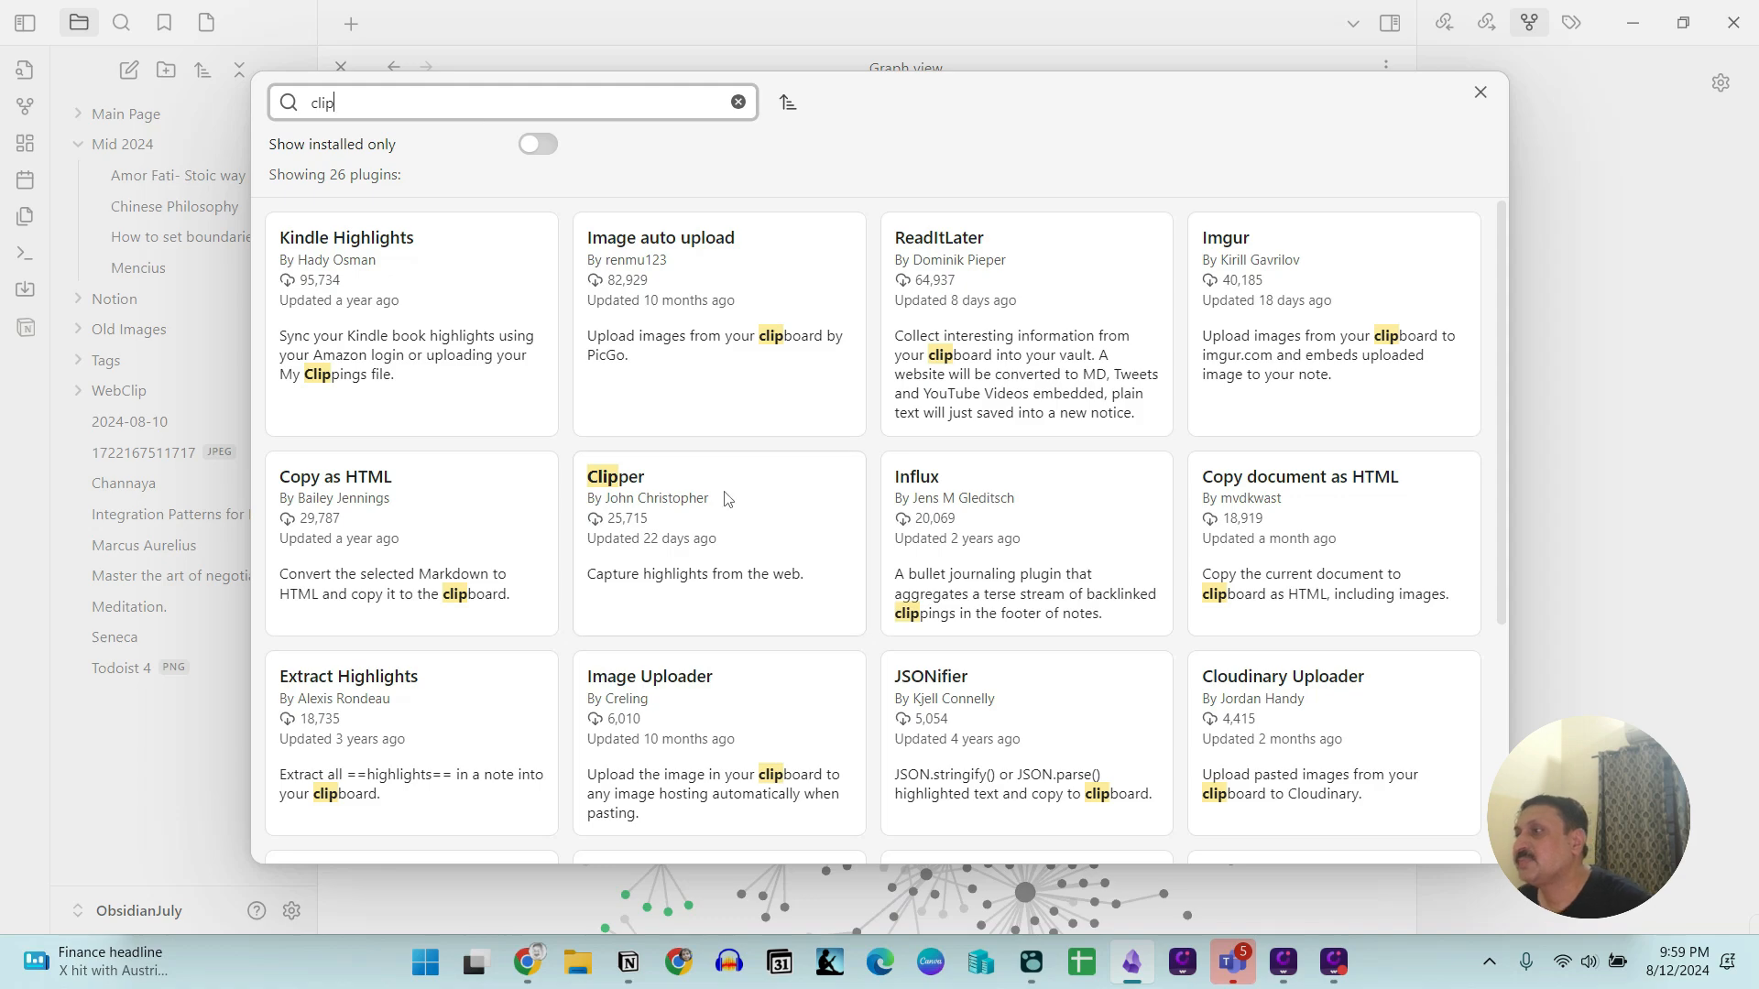
left_click(683, 504)
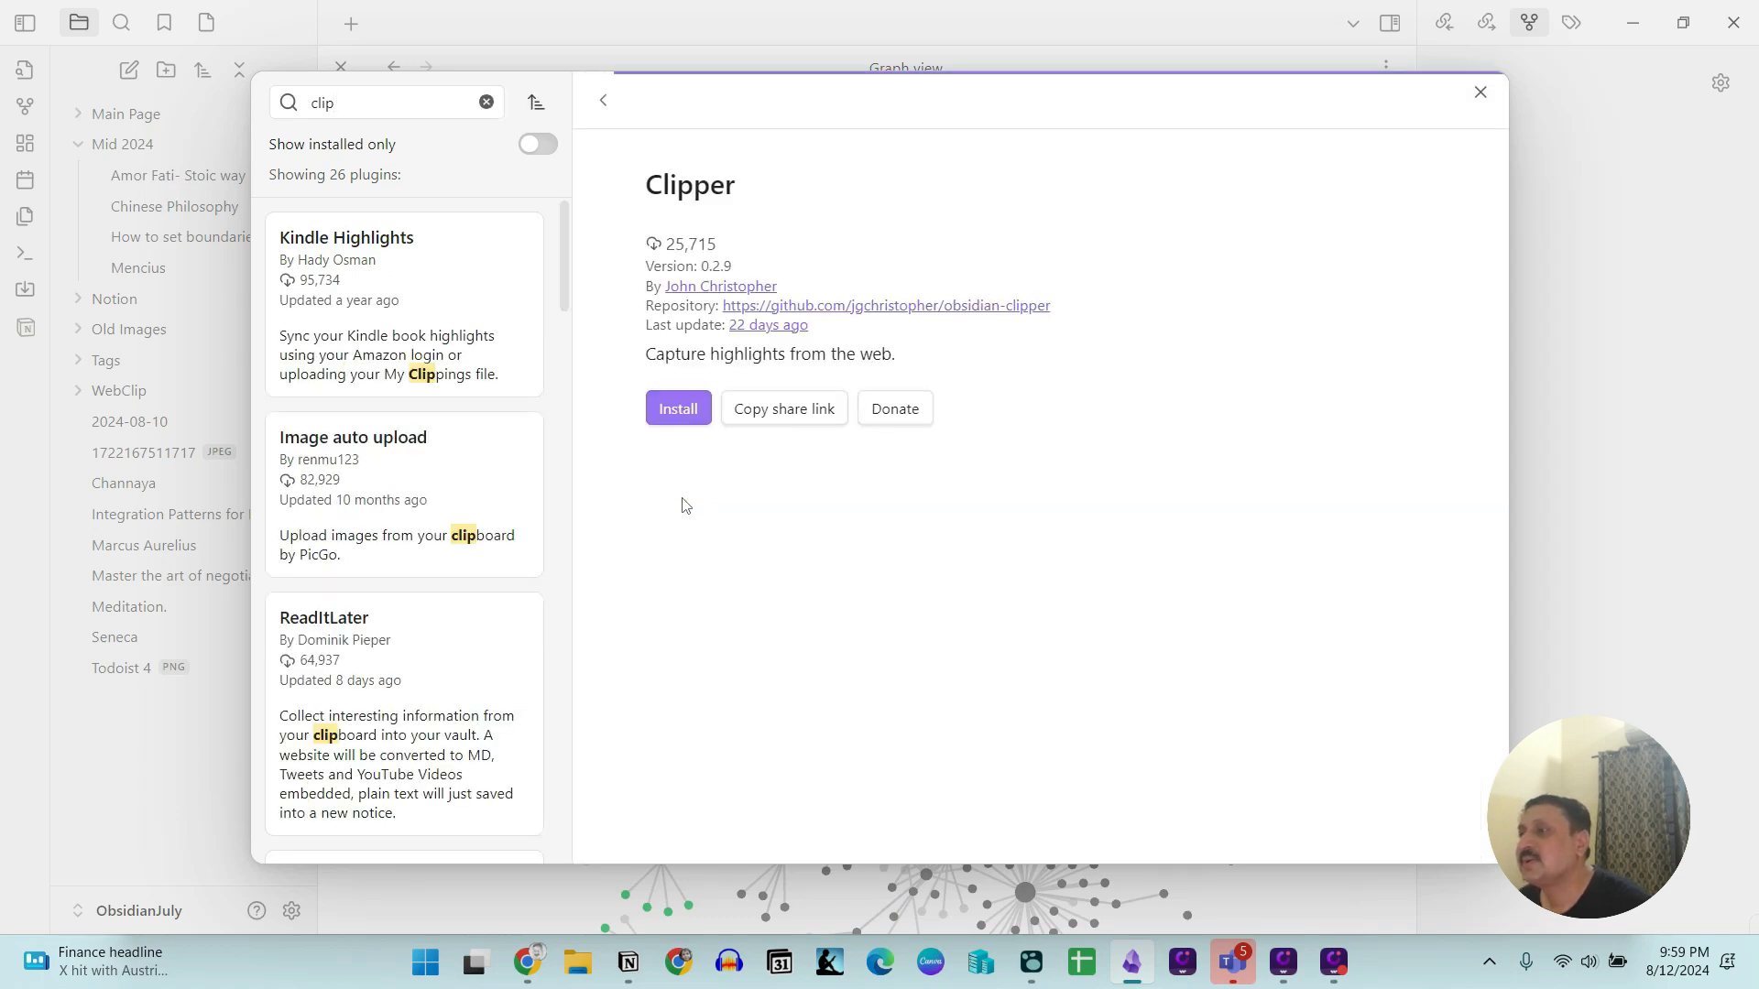
Install and enable the Clipper plugin, then close the community plugin browser.
scroll(761, 522, "down", 15)
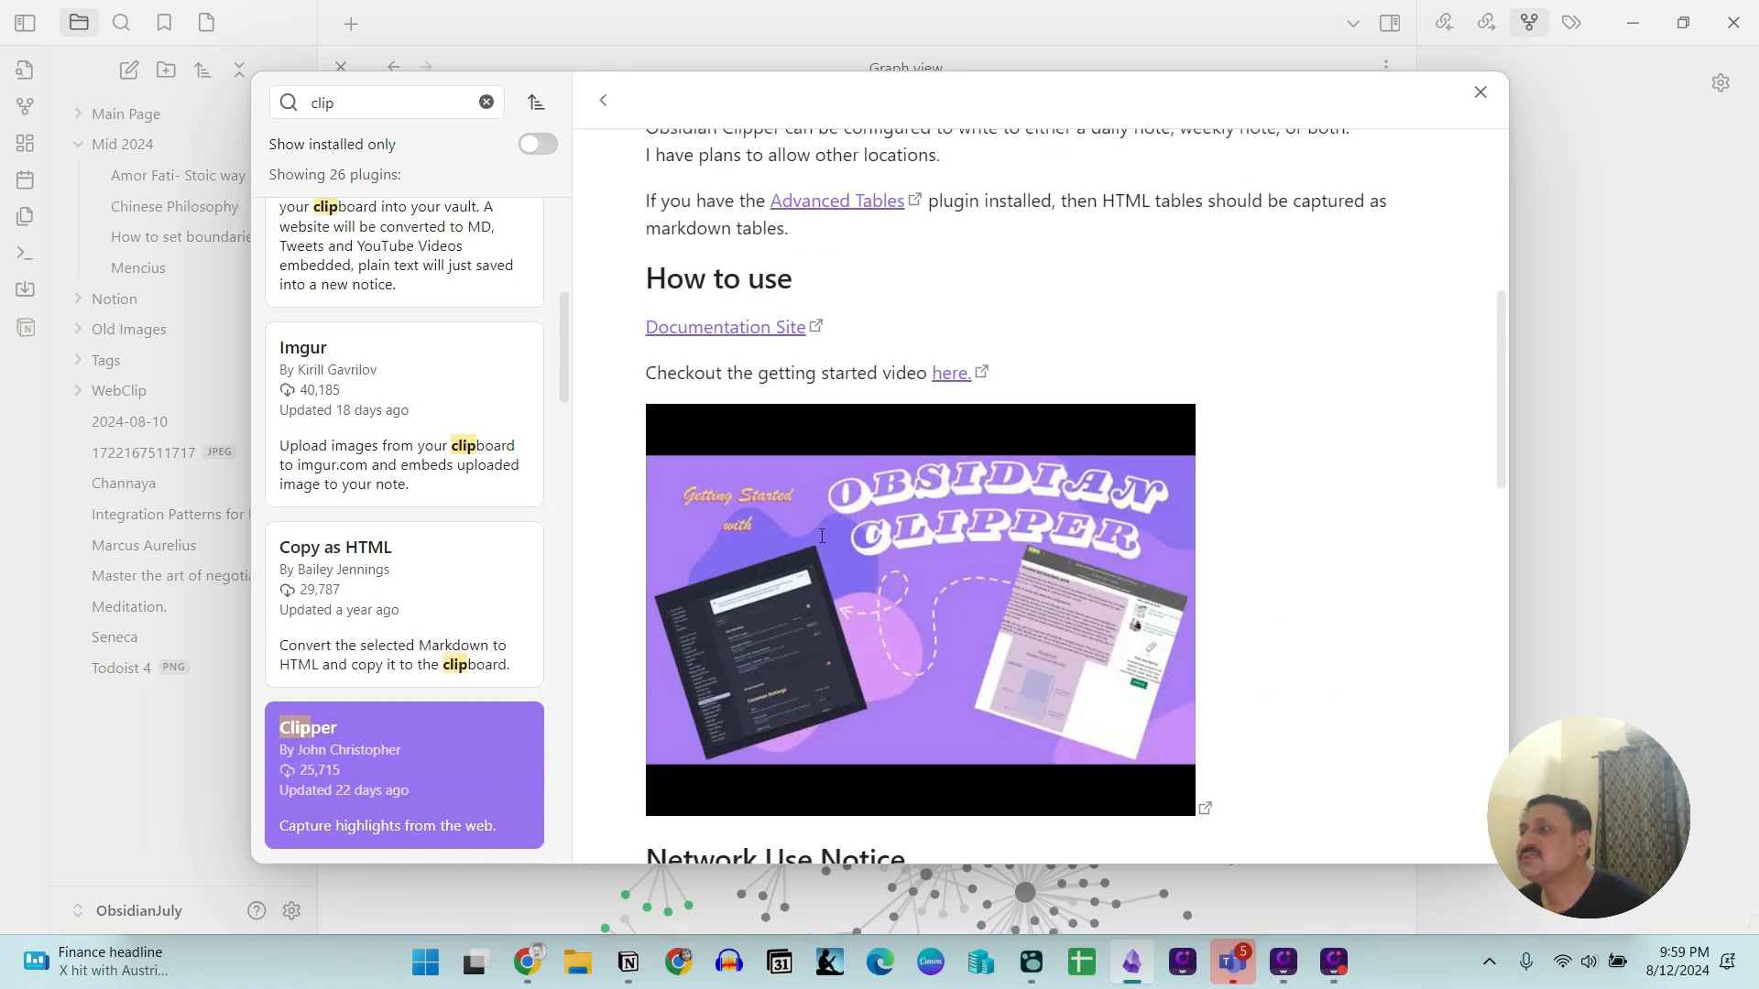
scroll(820, 535, "up", 15)
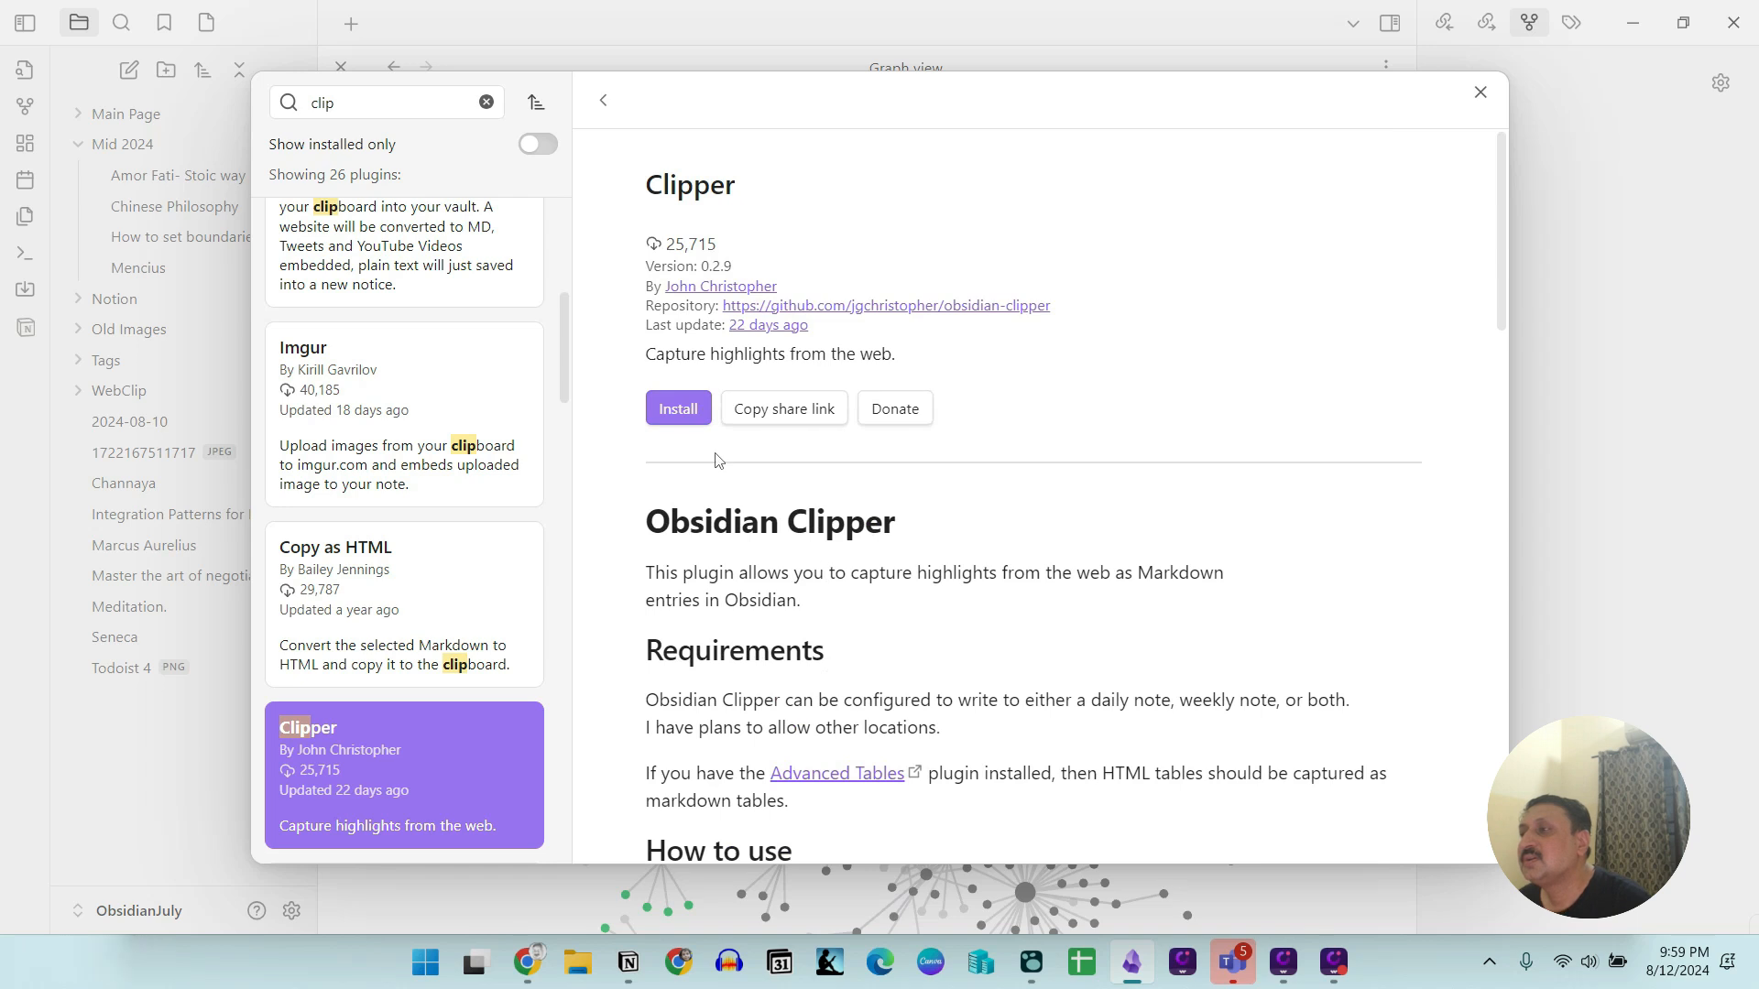
left_click(676, 417)
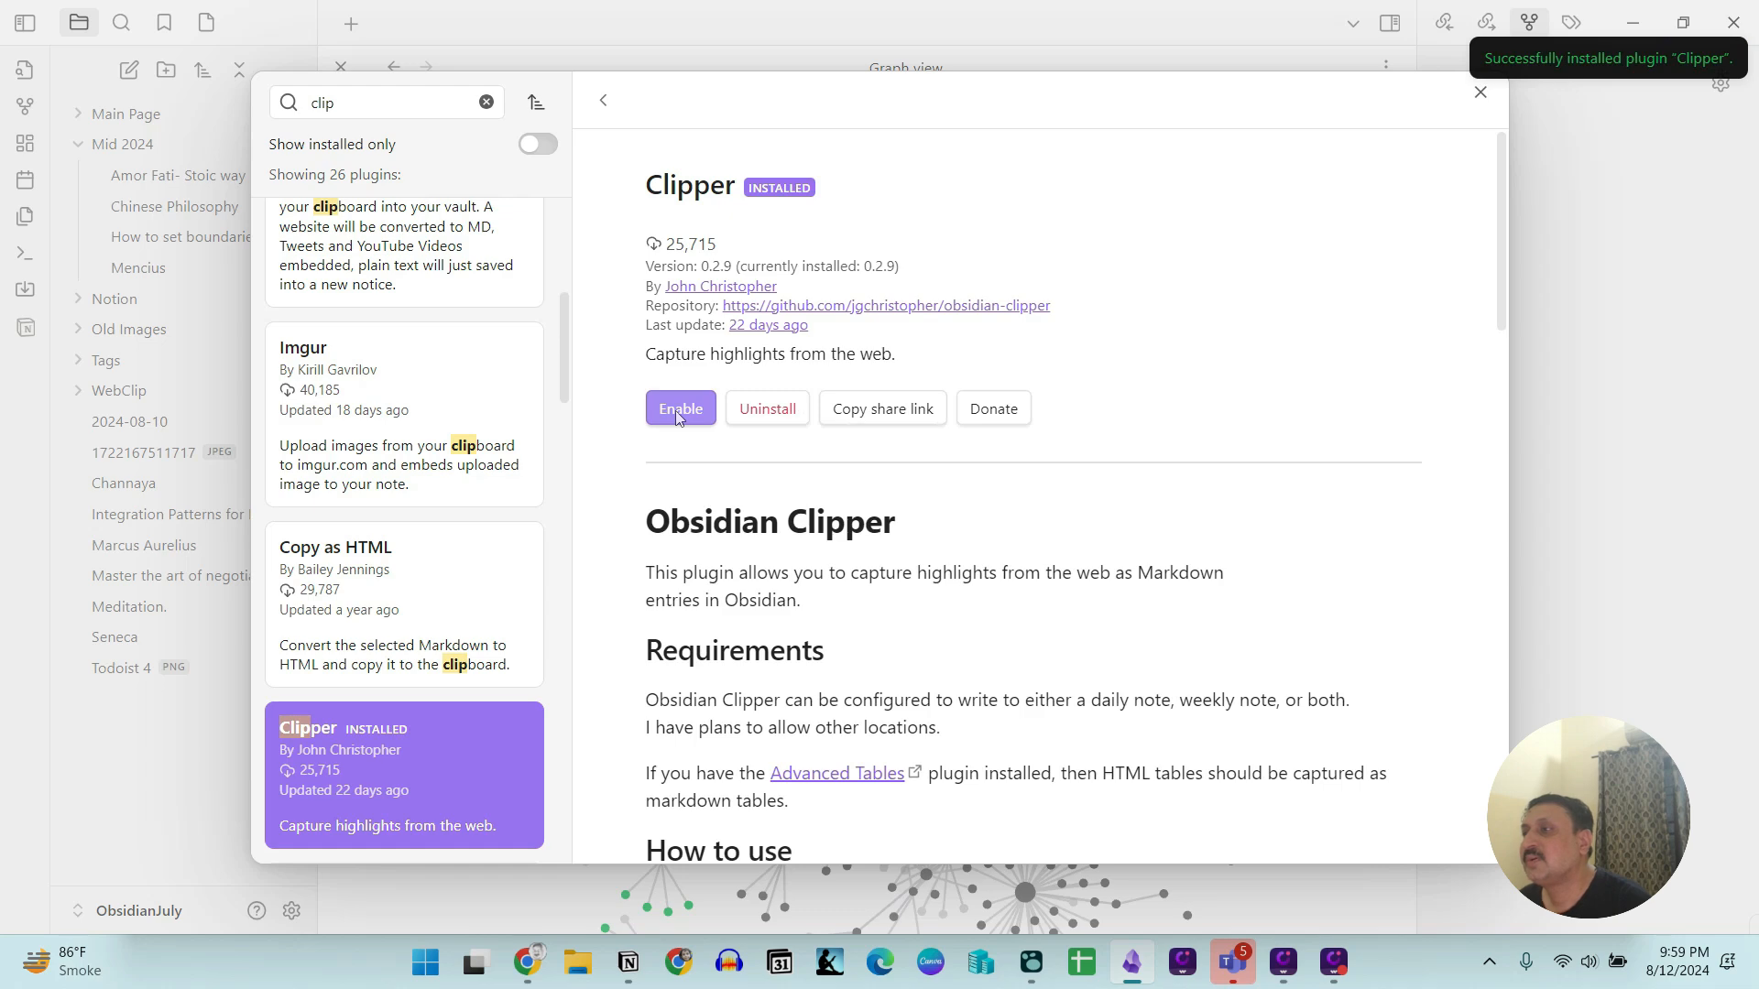
left_click(680, 408)
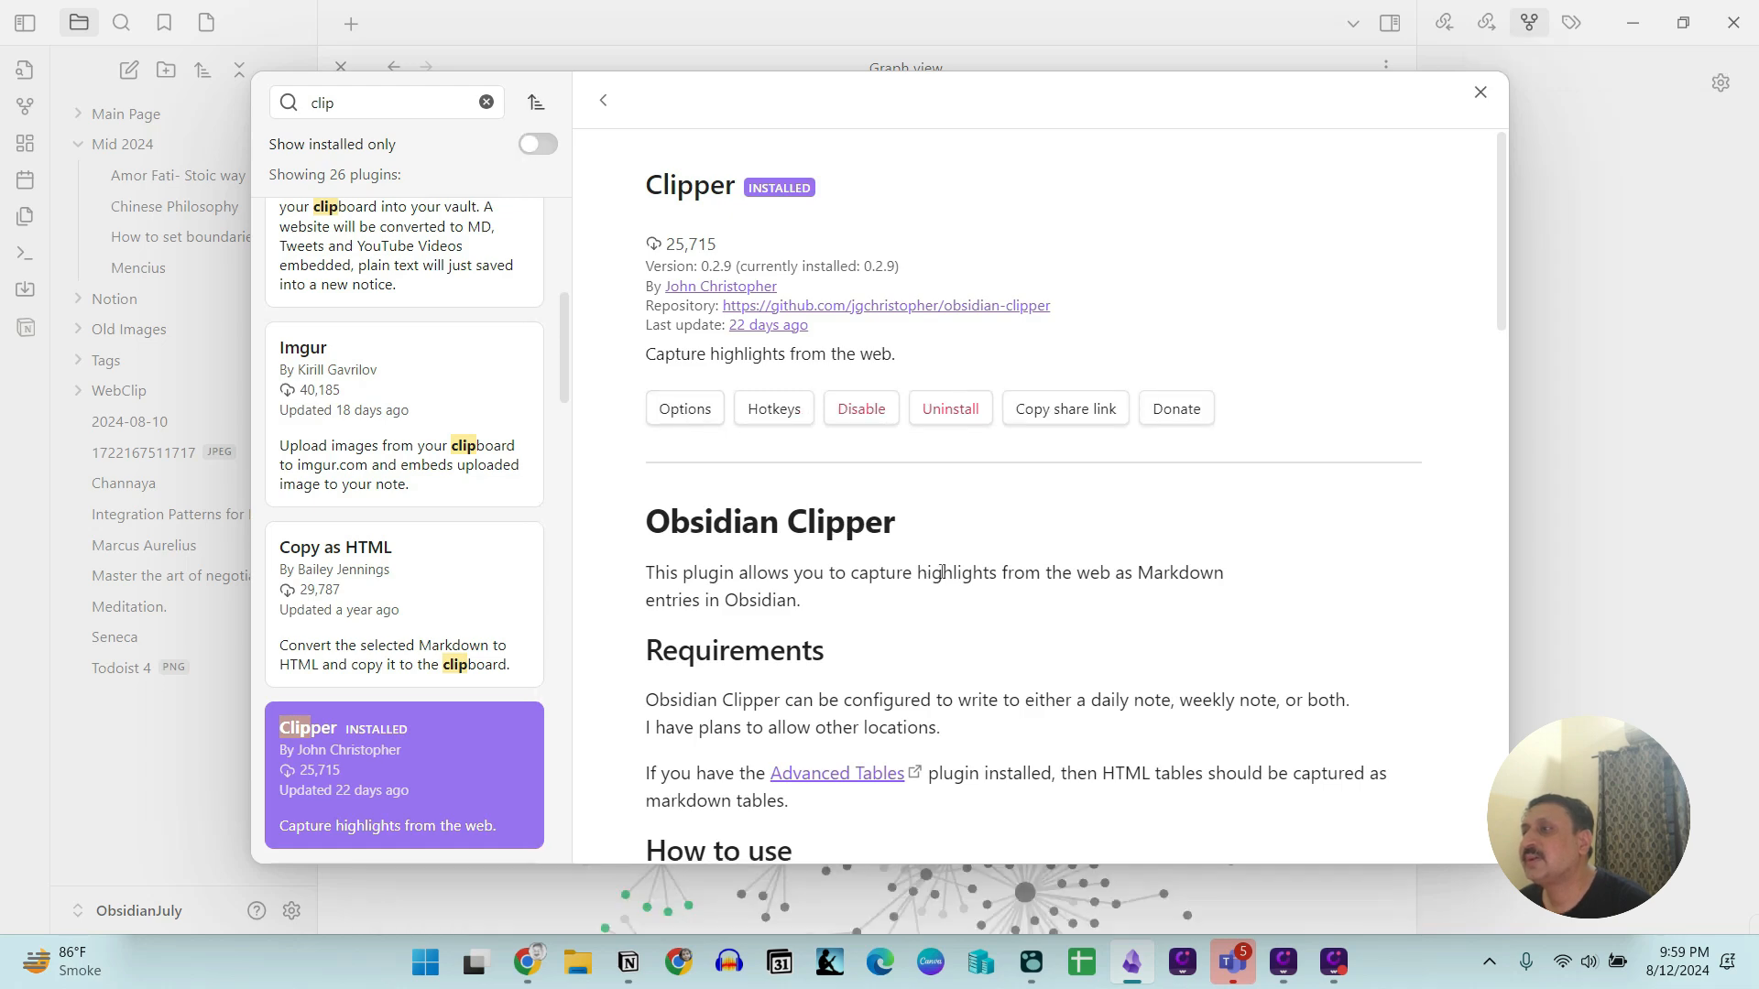
scroll(941, 572, "down", 1)
scroll(941, 572, "down", 1)
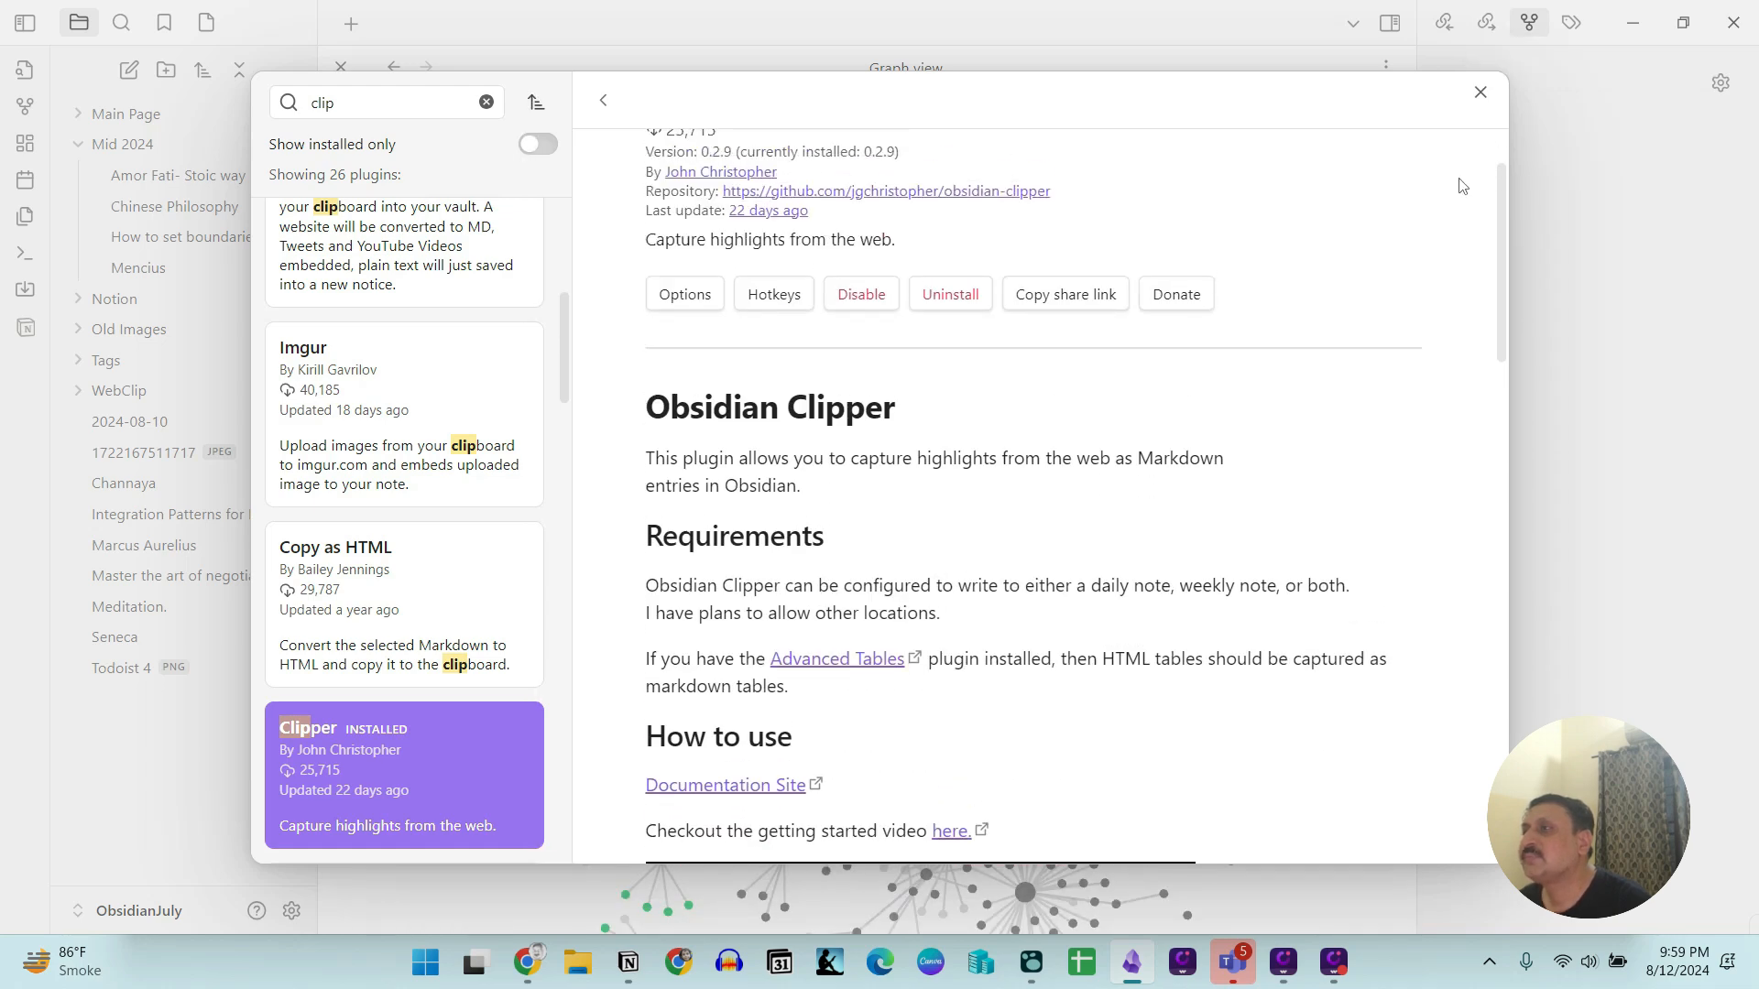
left_click(1480, 93)
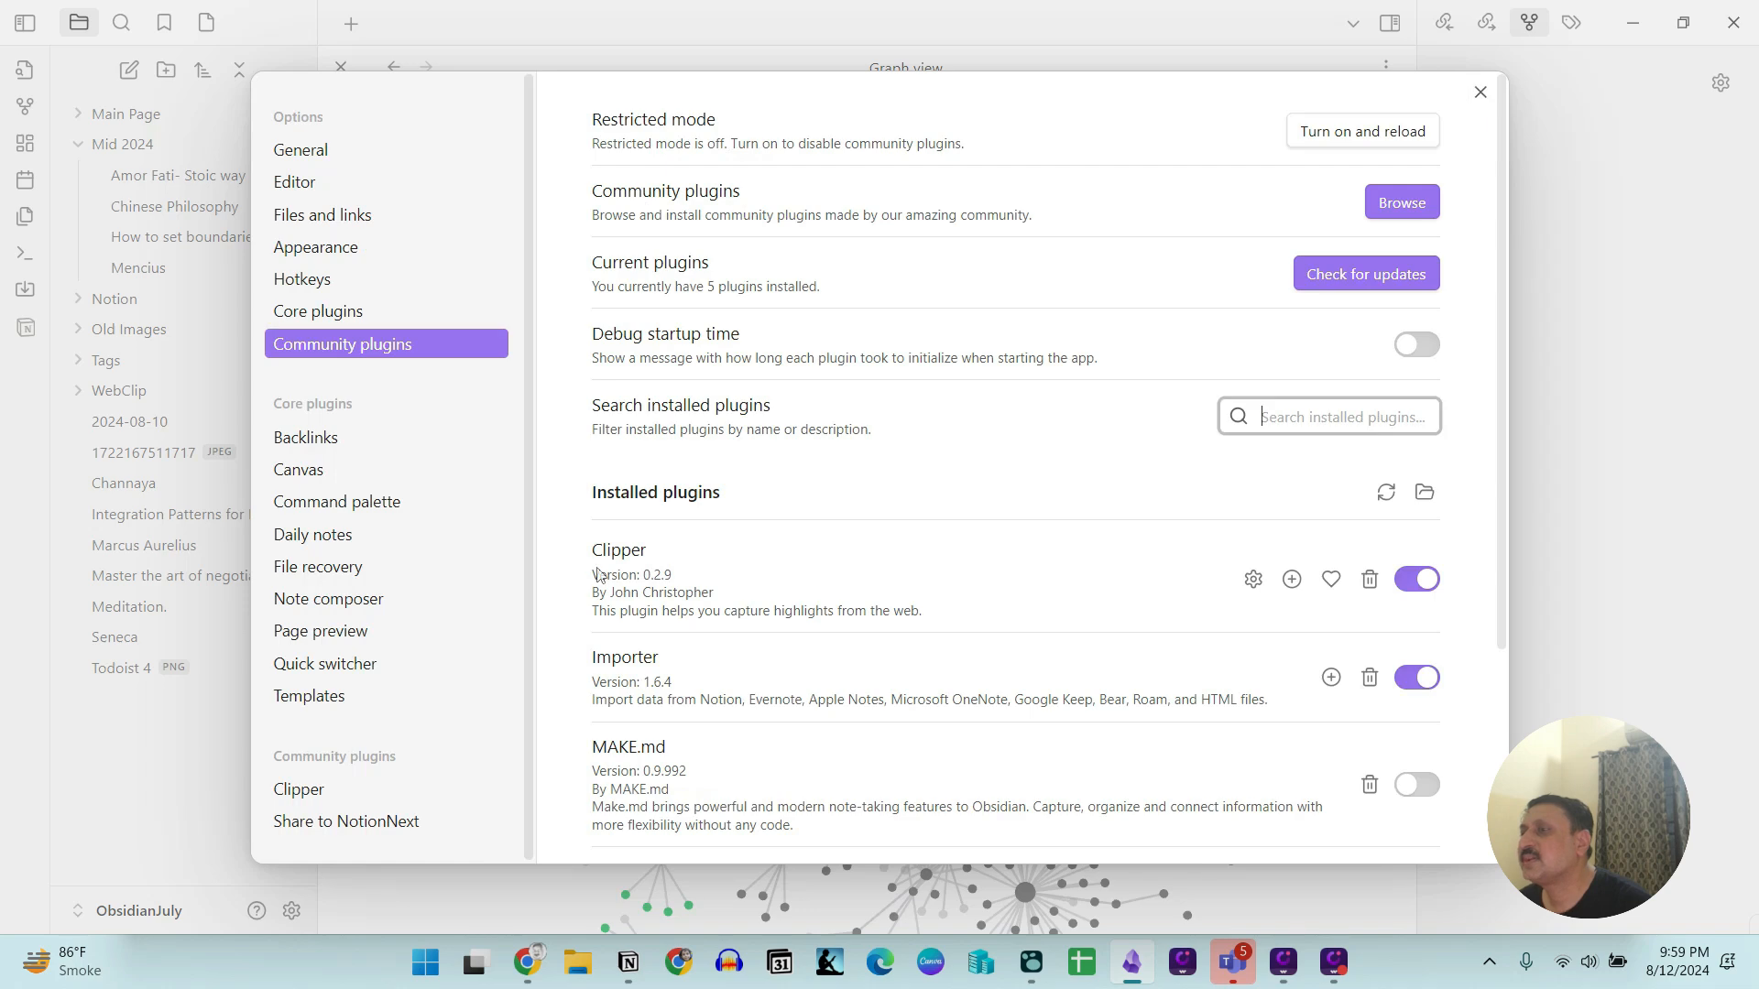
Generate the personalized Chrome extension for the ObsidianJuly vault in the Clipper plugin's browser options.
scroll(1110, 641, "down", 3)
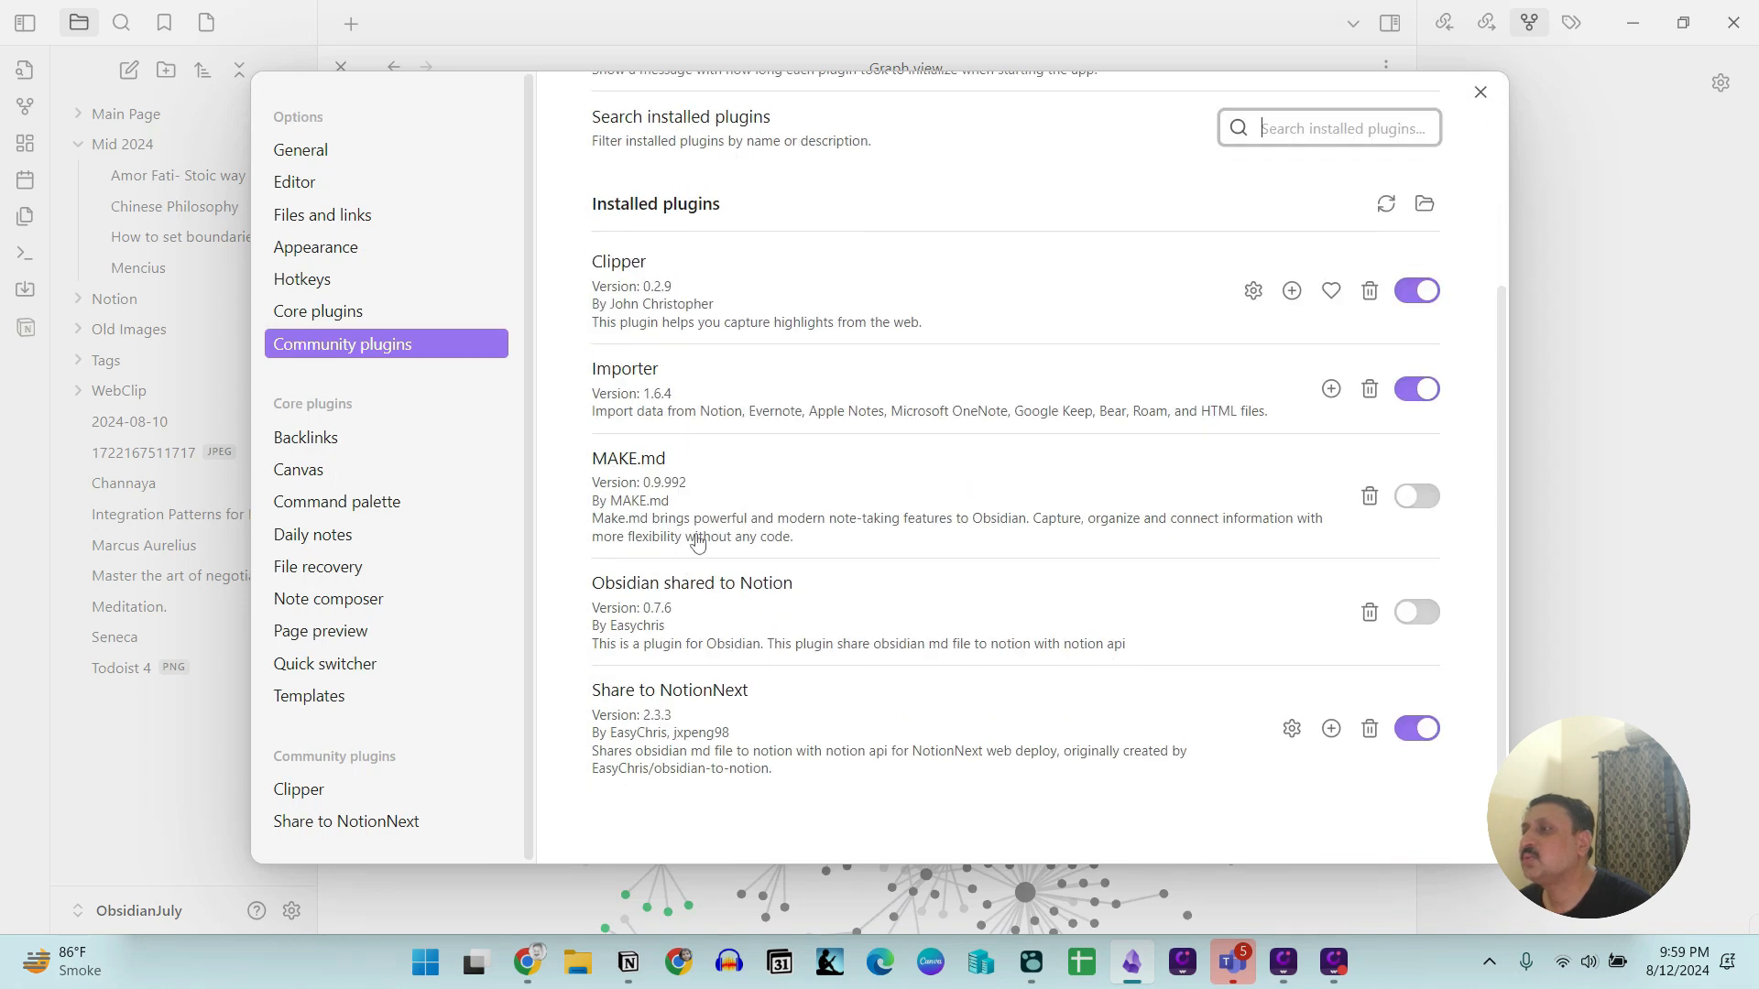
scroll(696, 540, "up", 3)
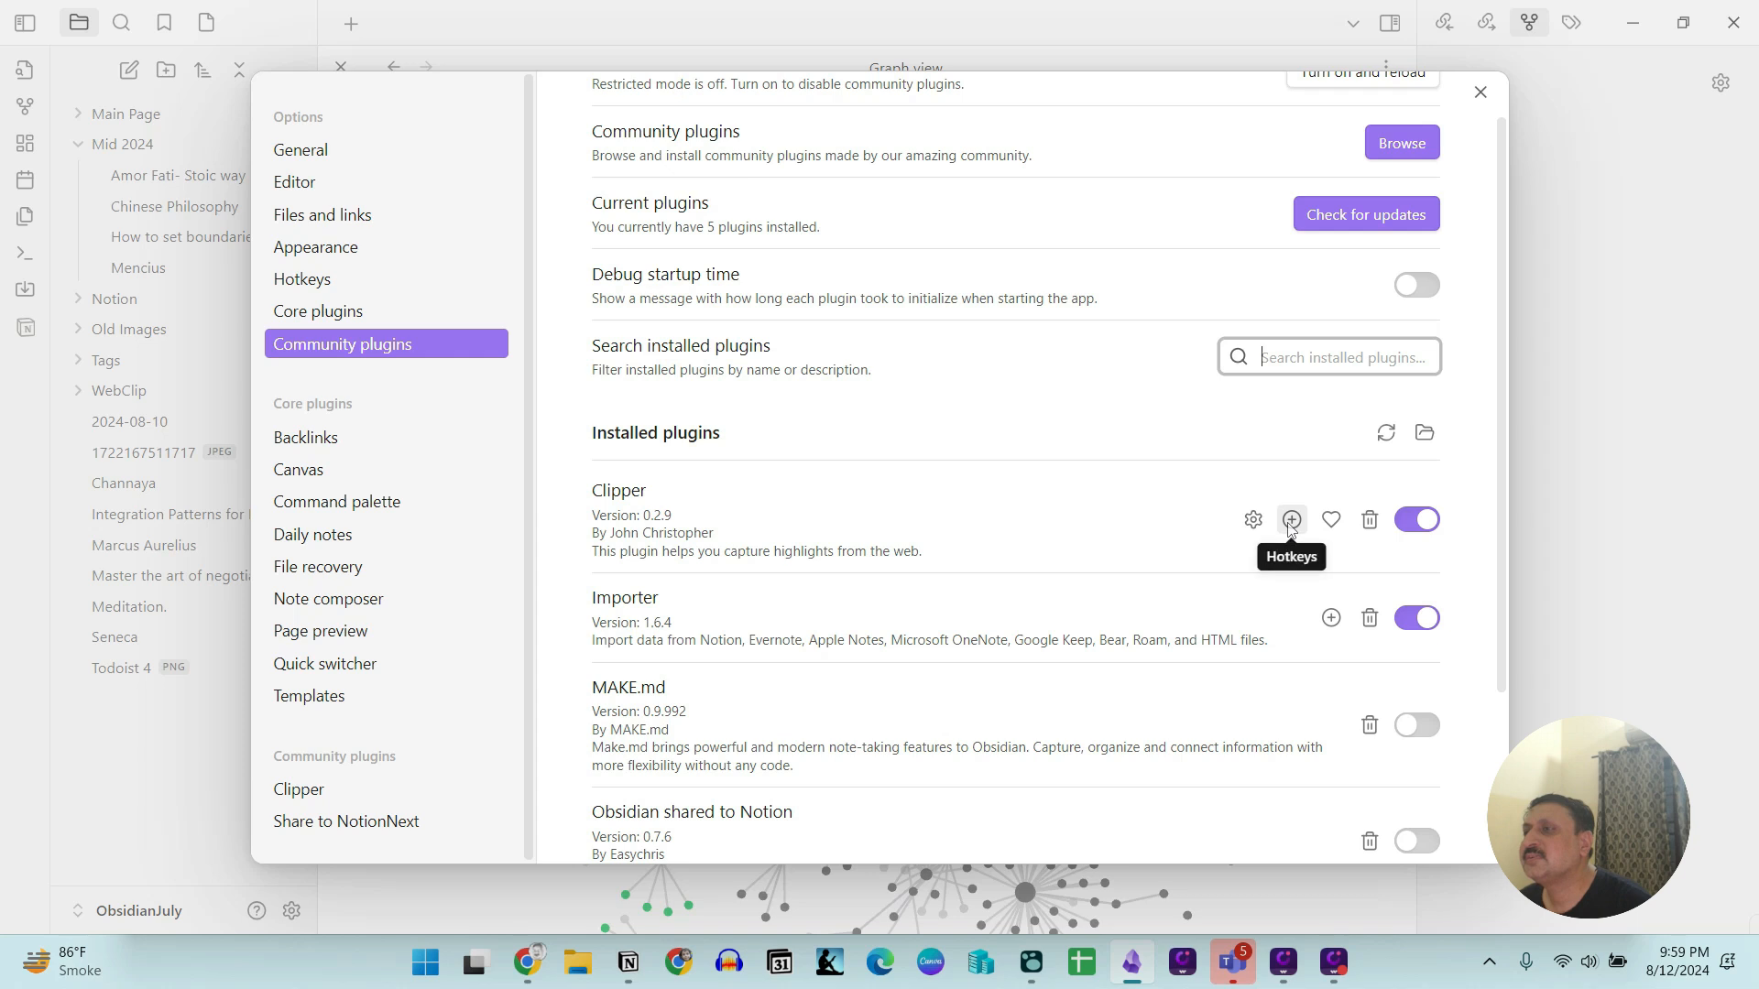
left_click(1253, 519)
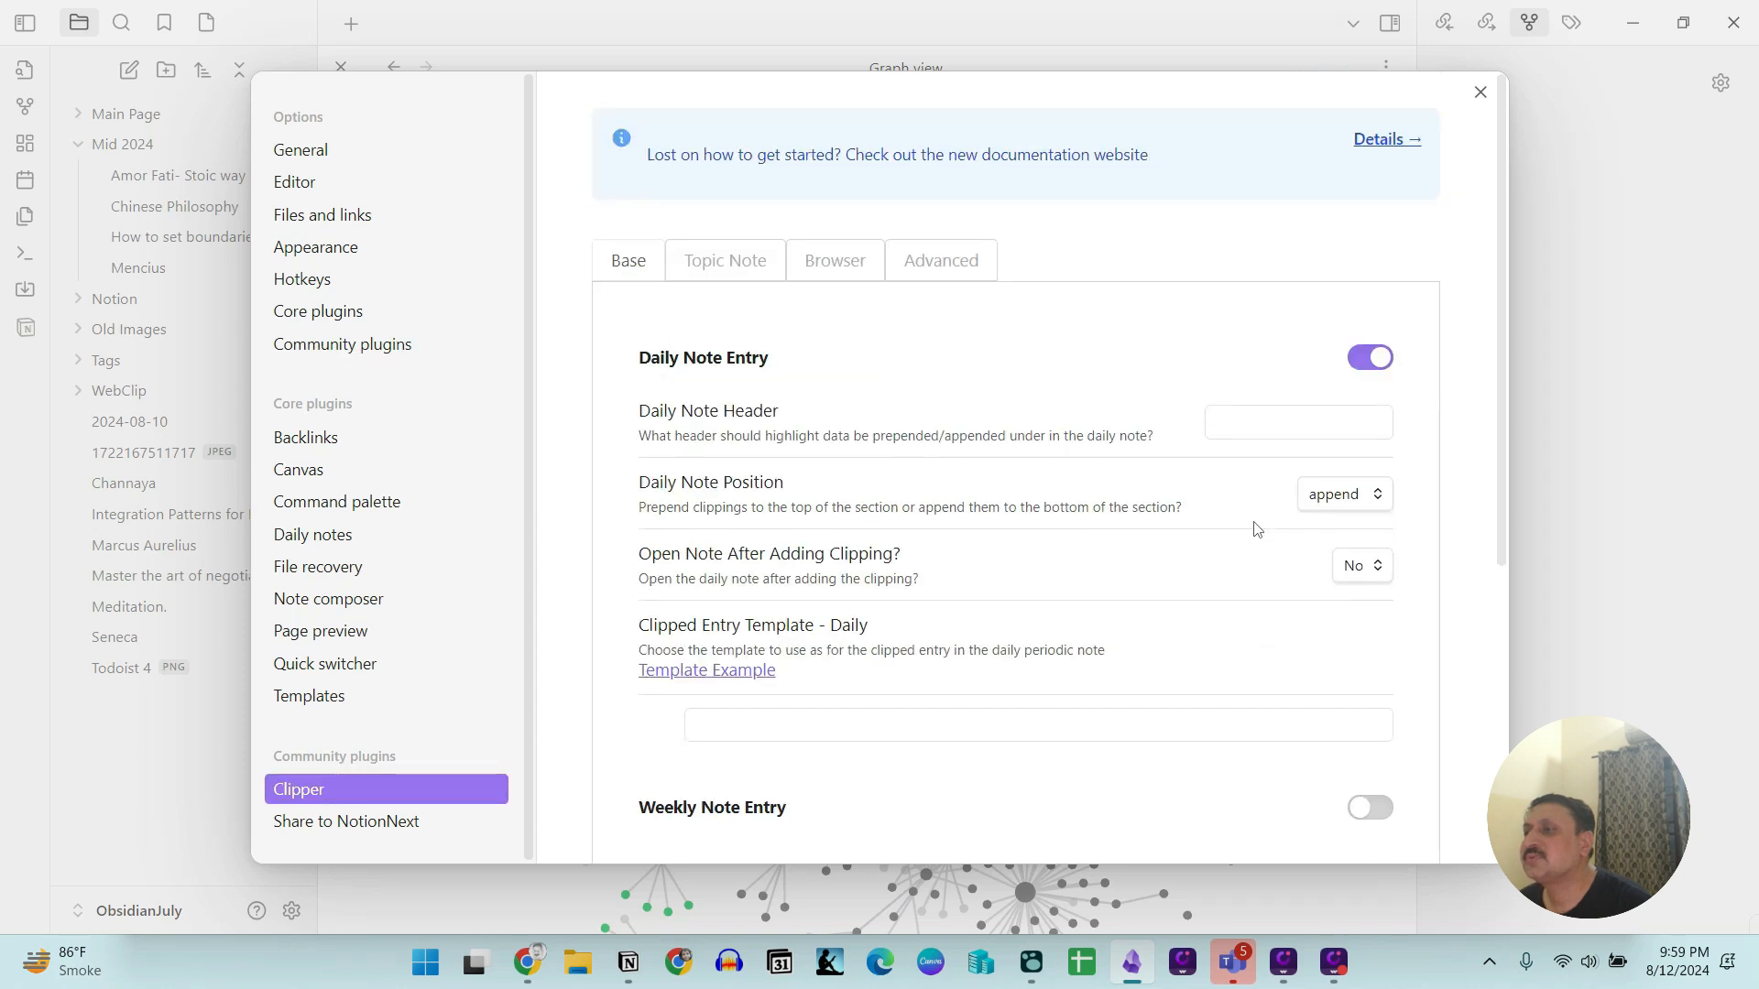
left_click(837, 275)
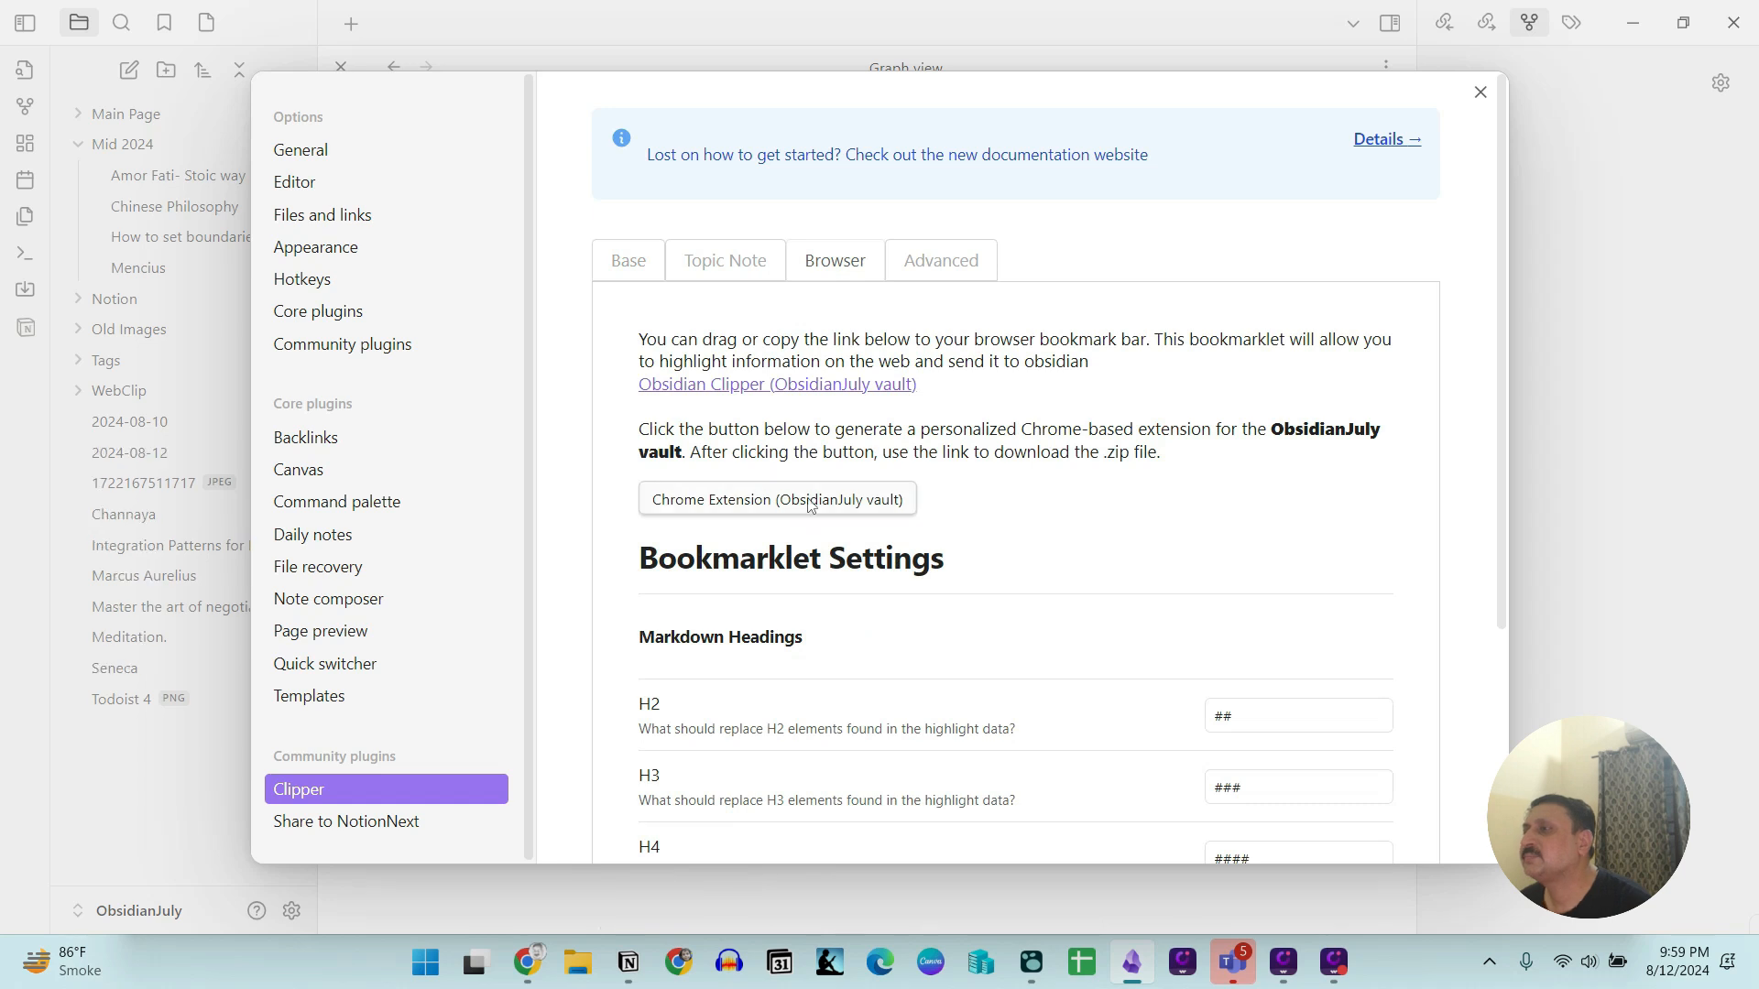
left_click(814, 504)
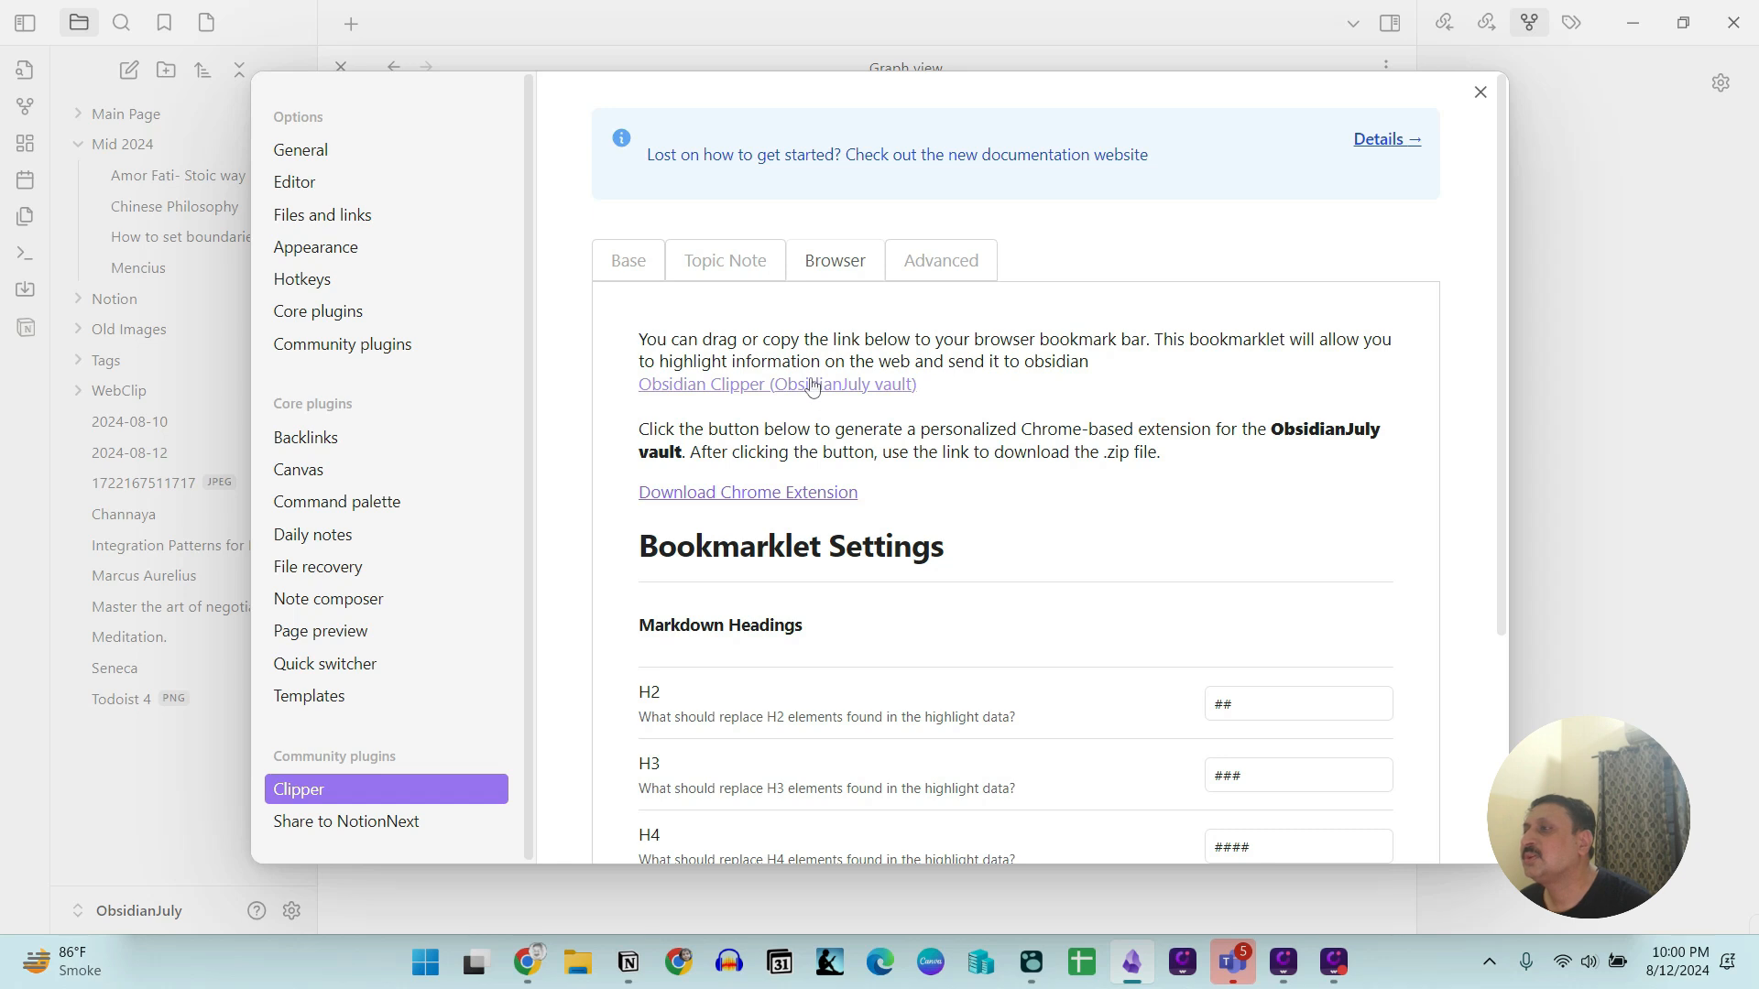
Download the generated Chrome extension zip file and open the folder it was saved in.
left_click(751, 494)
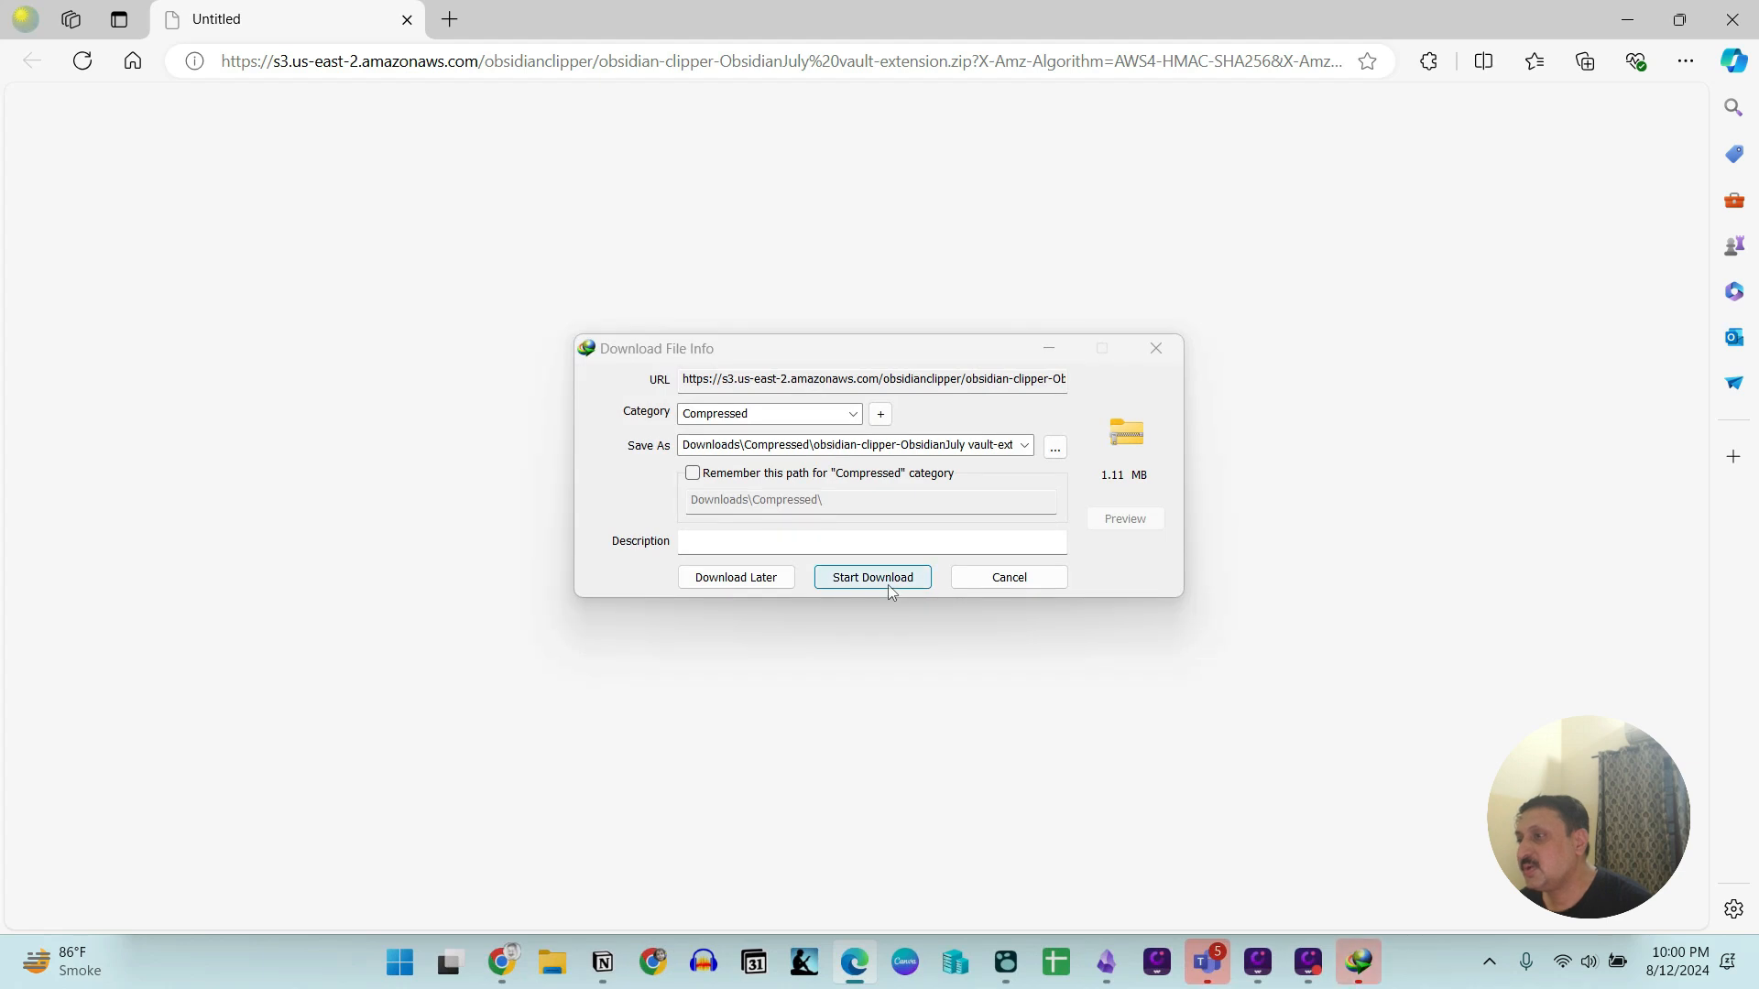
left_click(887, 581)
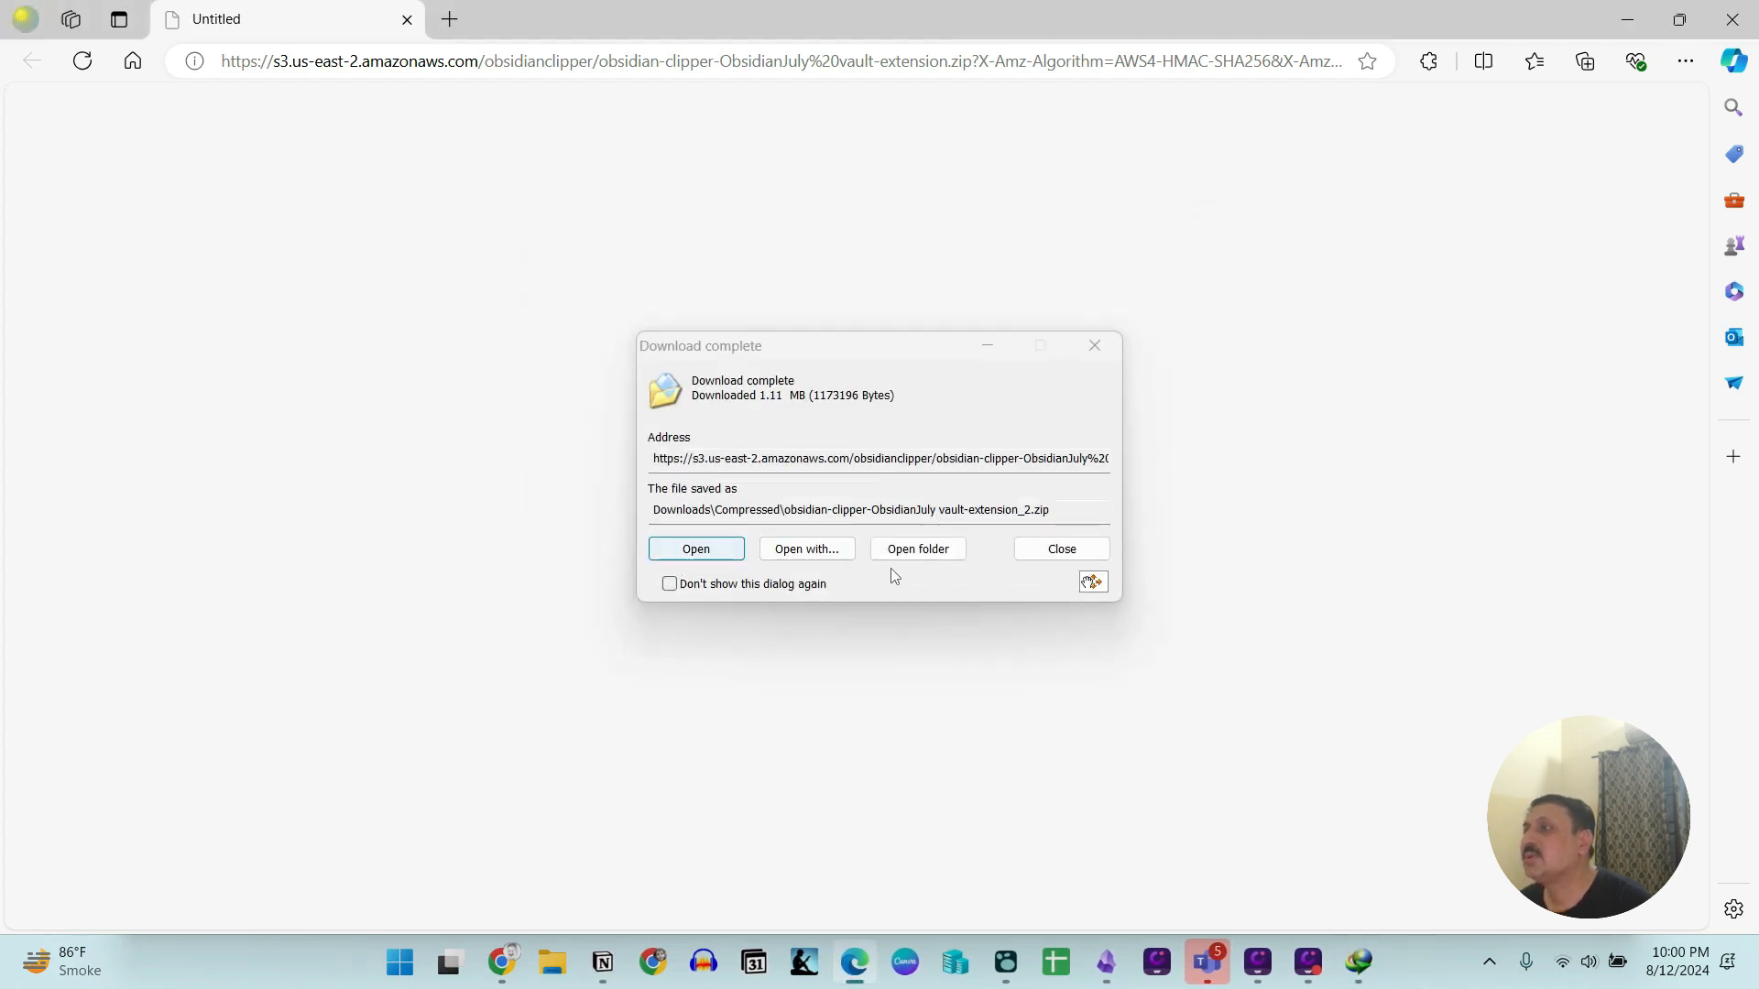
left_click(951, 558)
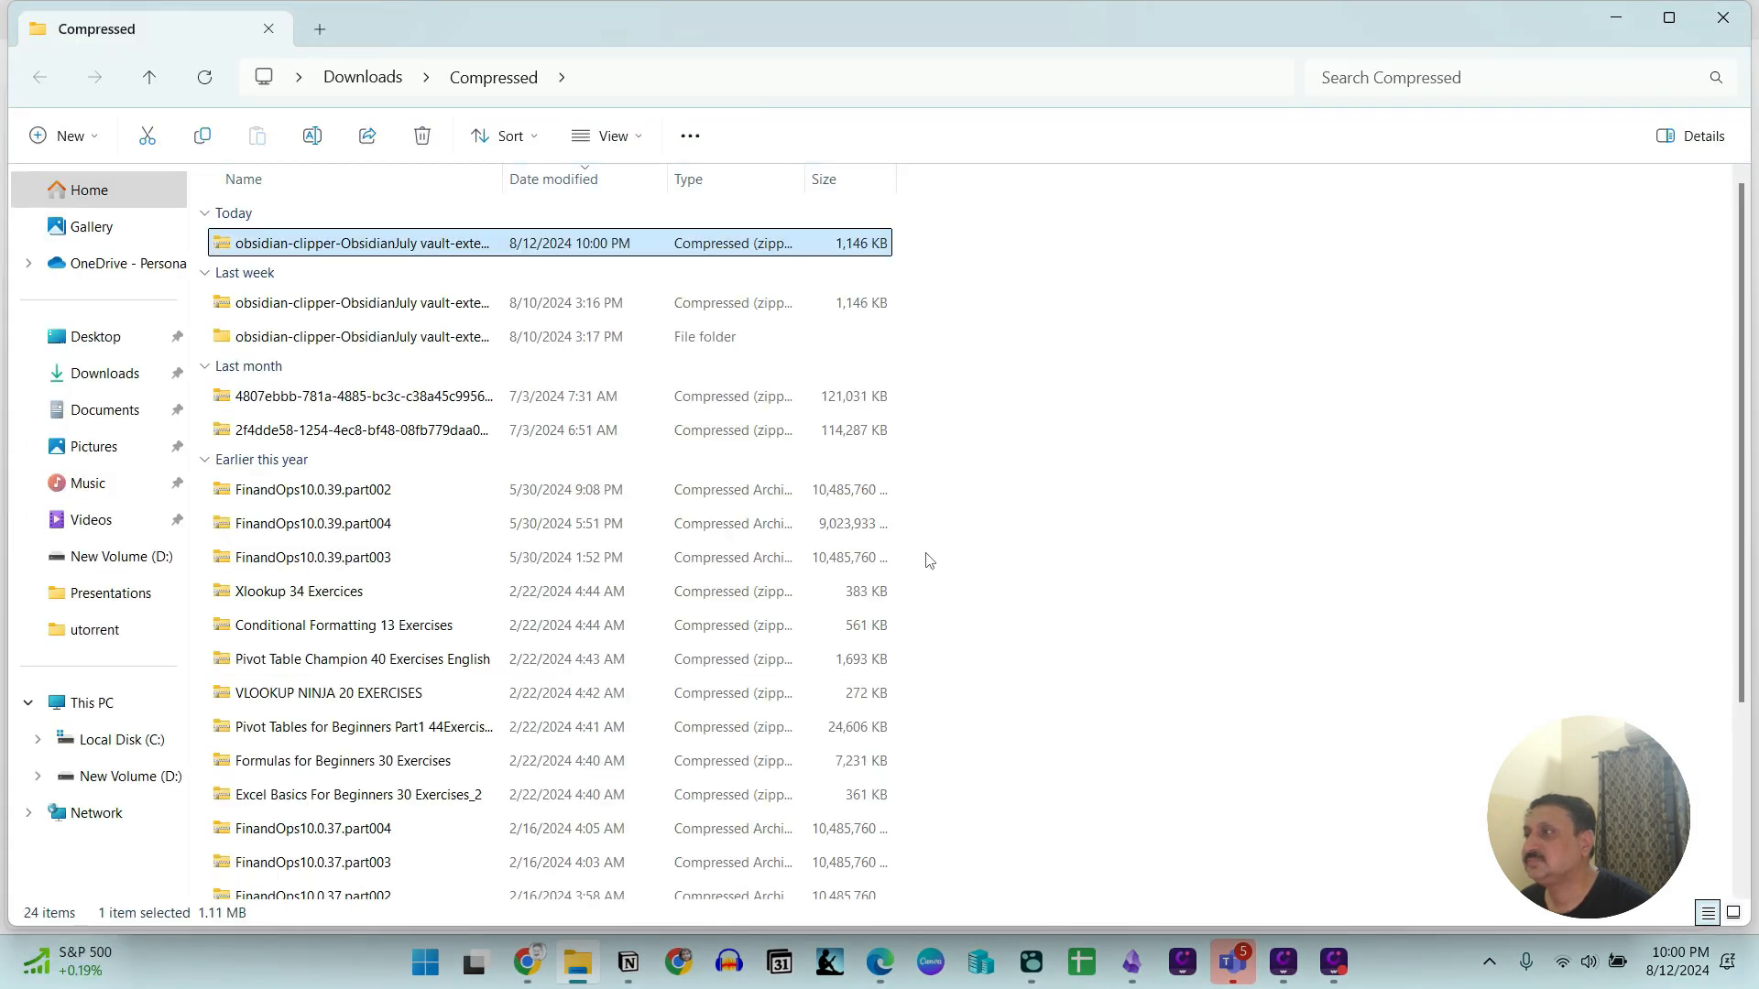
Extract the new obsidian-clipper-ObsidianJuly vault-extension_2 archive and widen the Name column to show the full folder name.
right_click(419, 251)
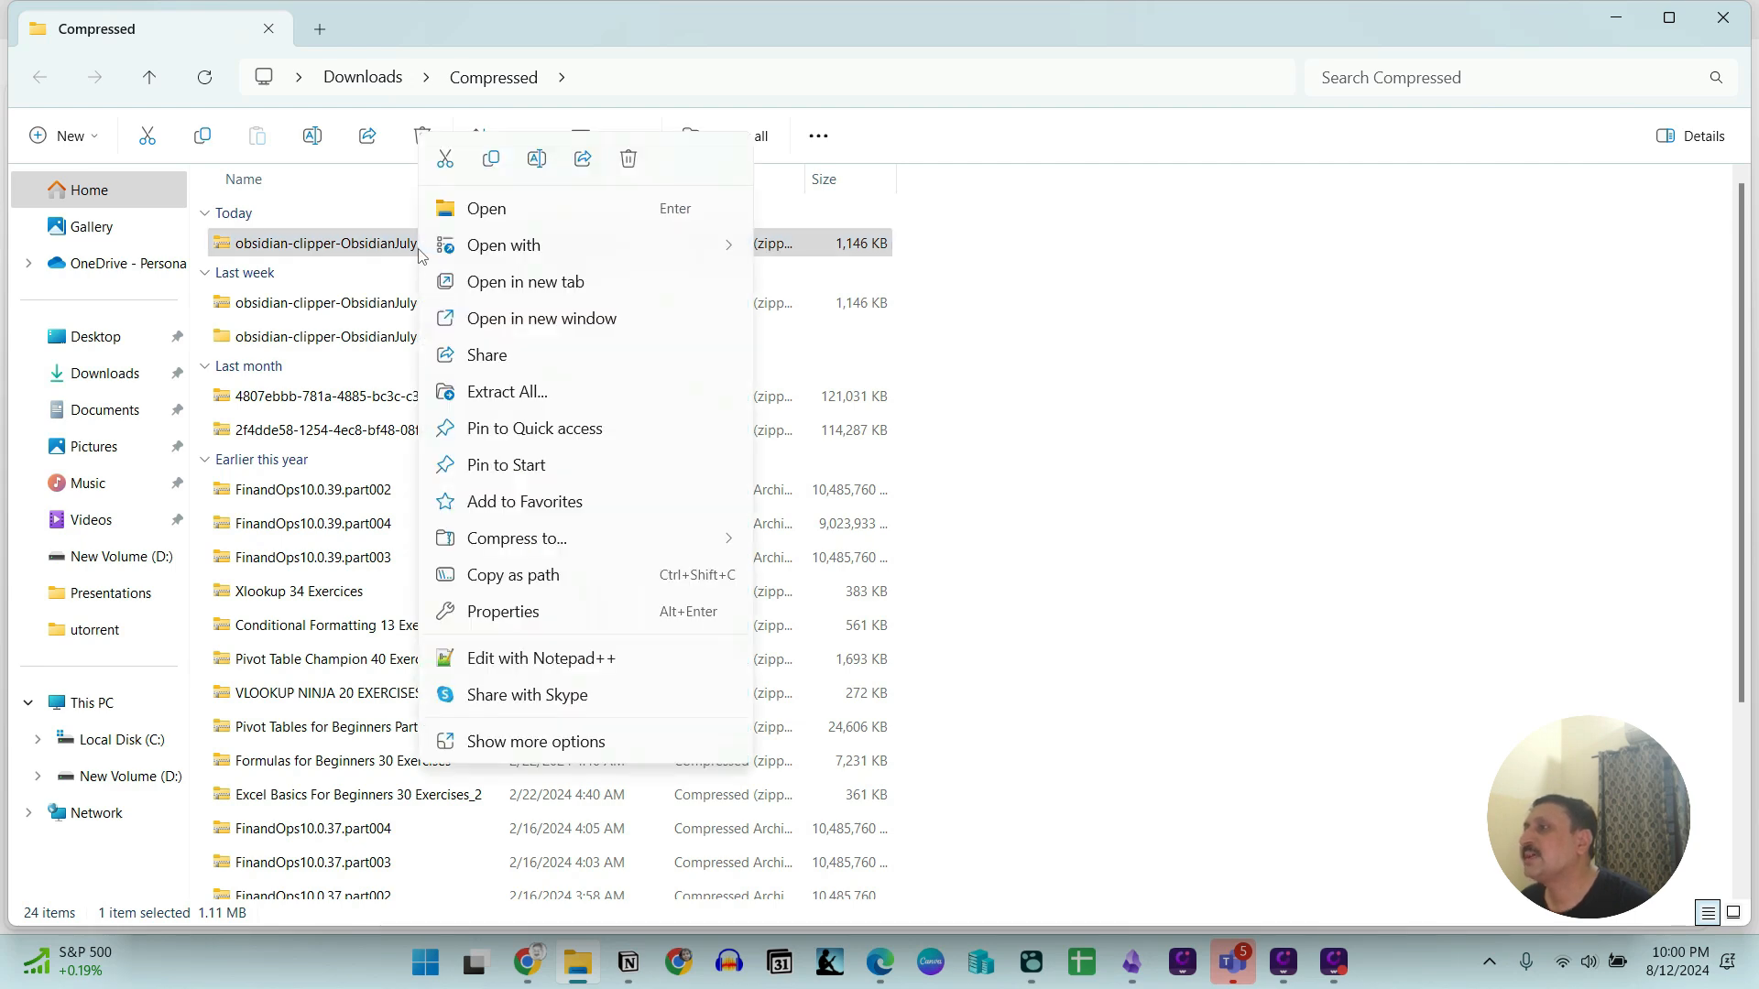
left_click(506, 391)
left_click(1063, 715)
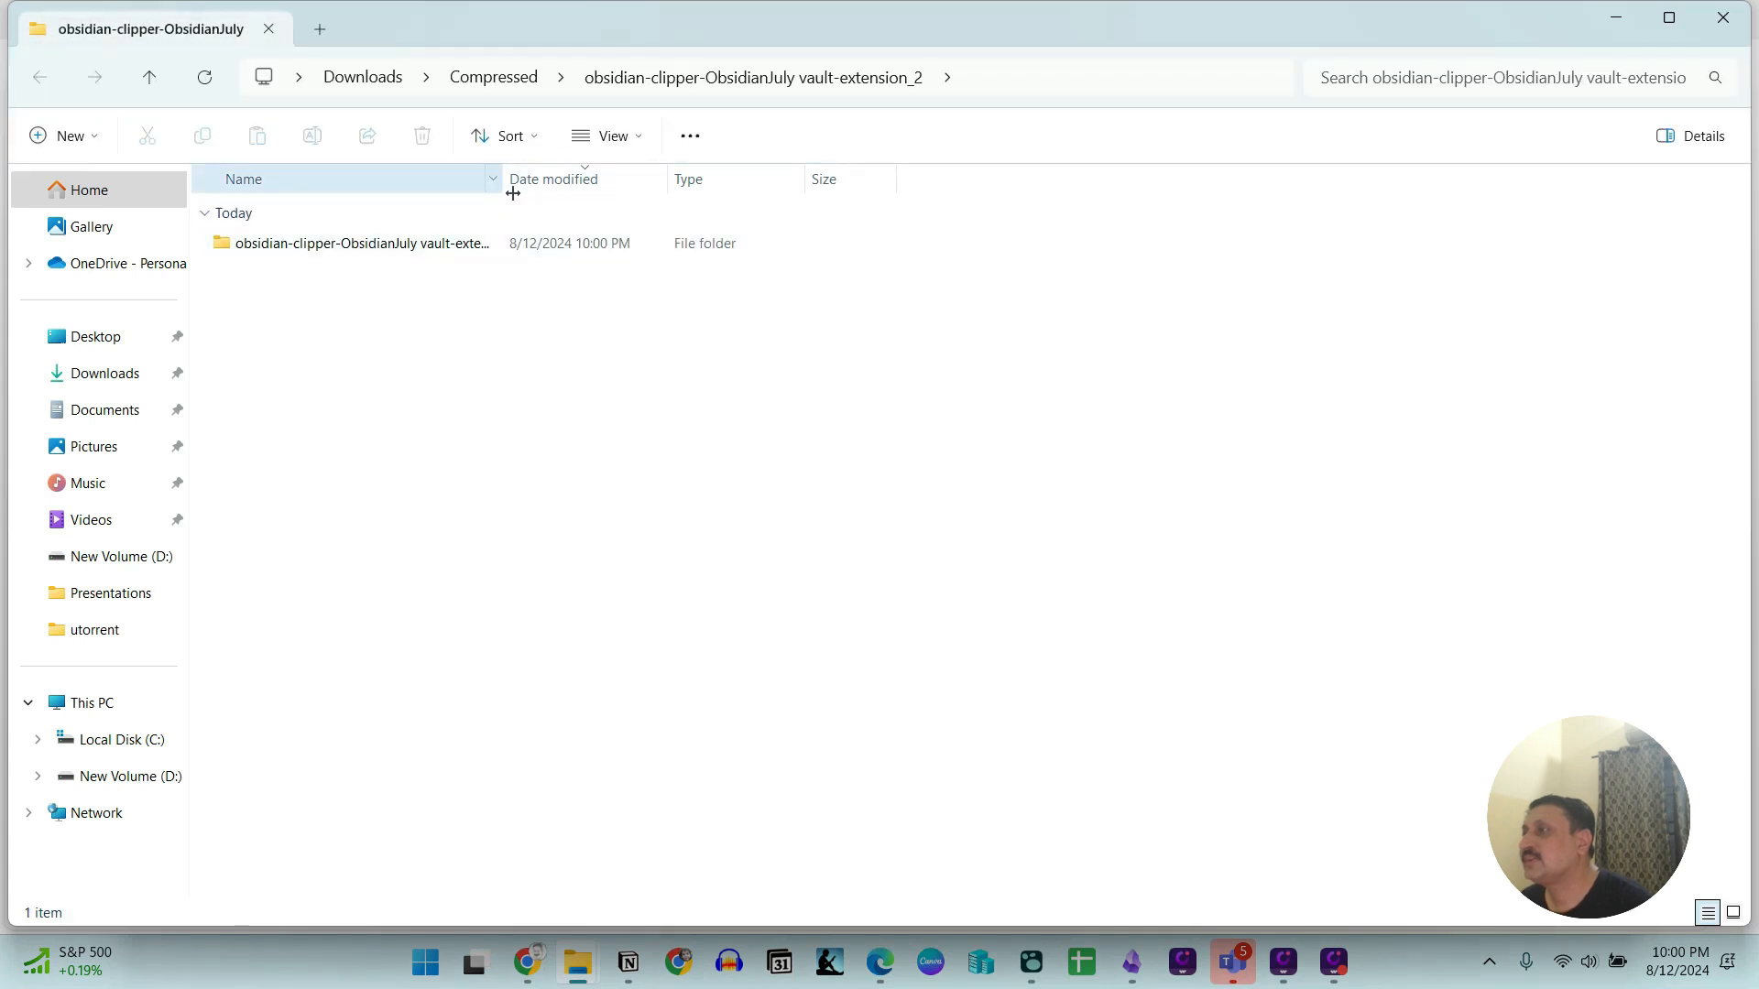
left_click_drag(506, 189, 656, 191)
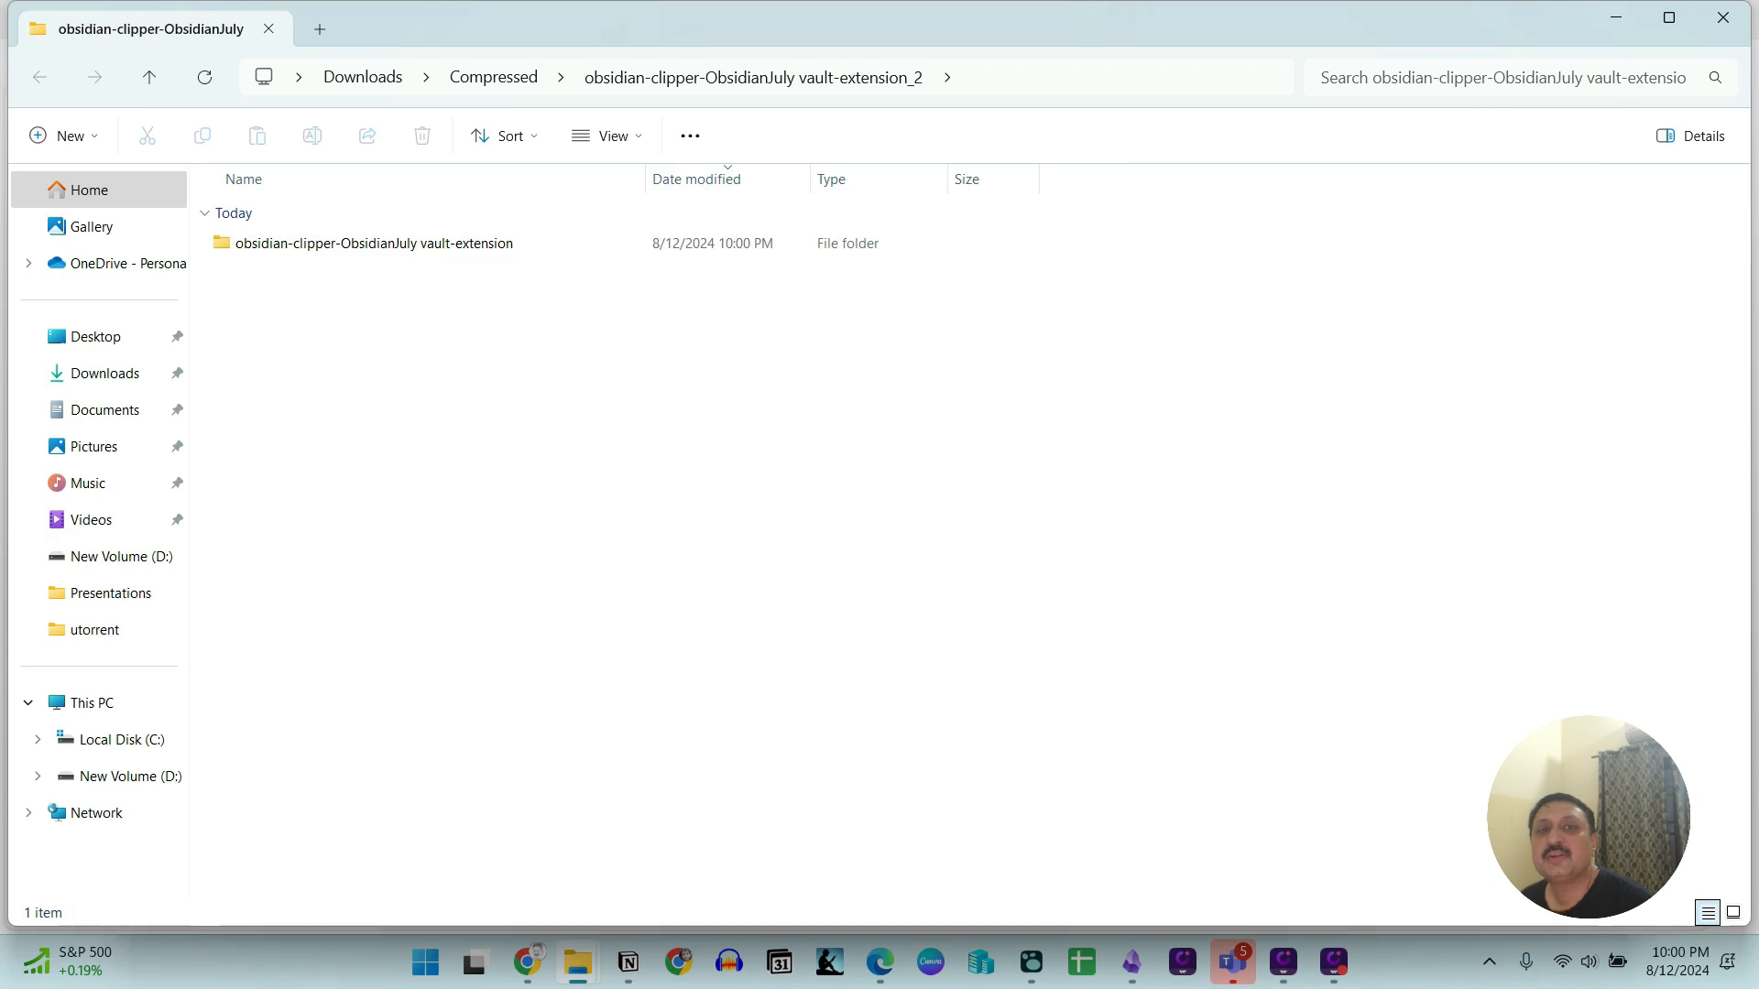
Switch to Chrome, maximize its window, open the extensions management page and turn on Developer mode.
left_click_drag(1758, 206, 1215, 122)
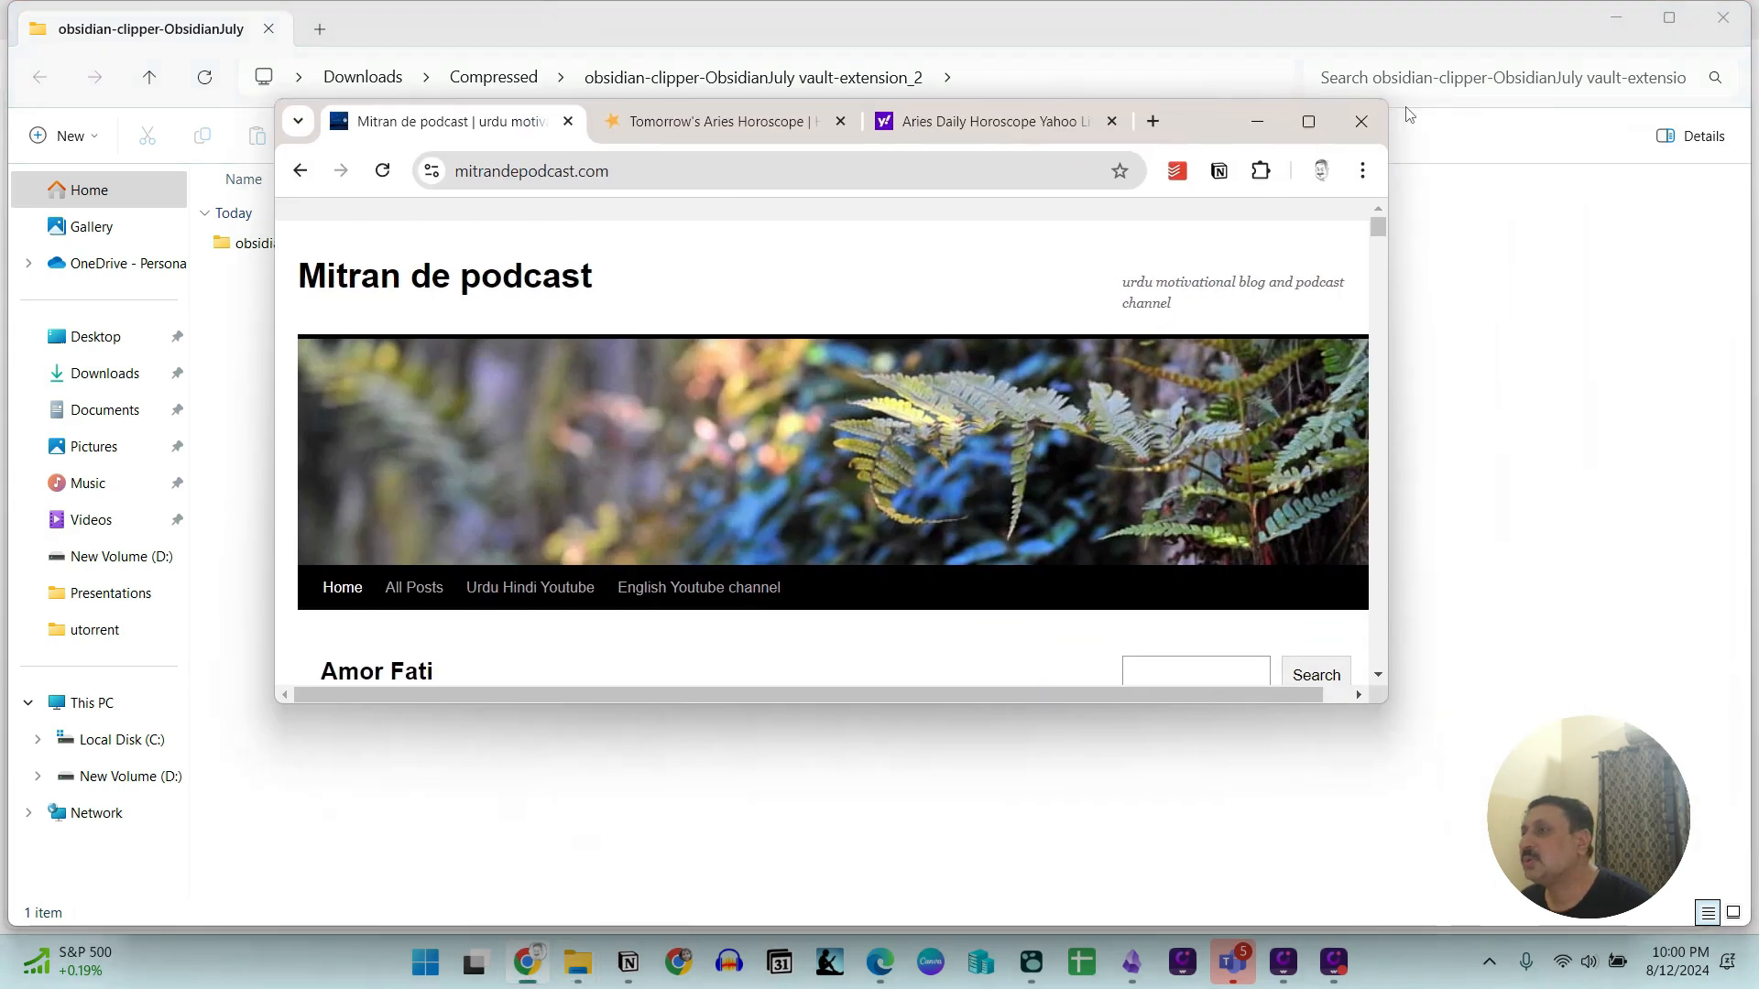
left_click(1308, 120)
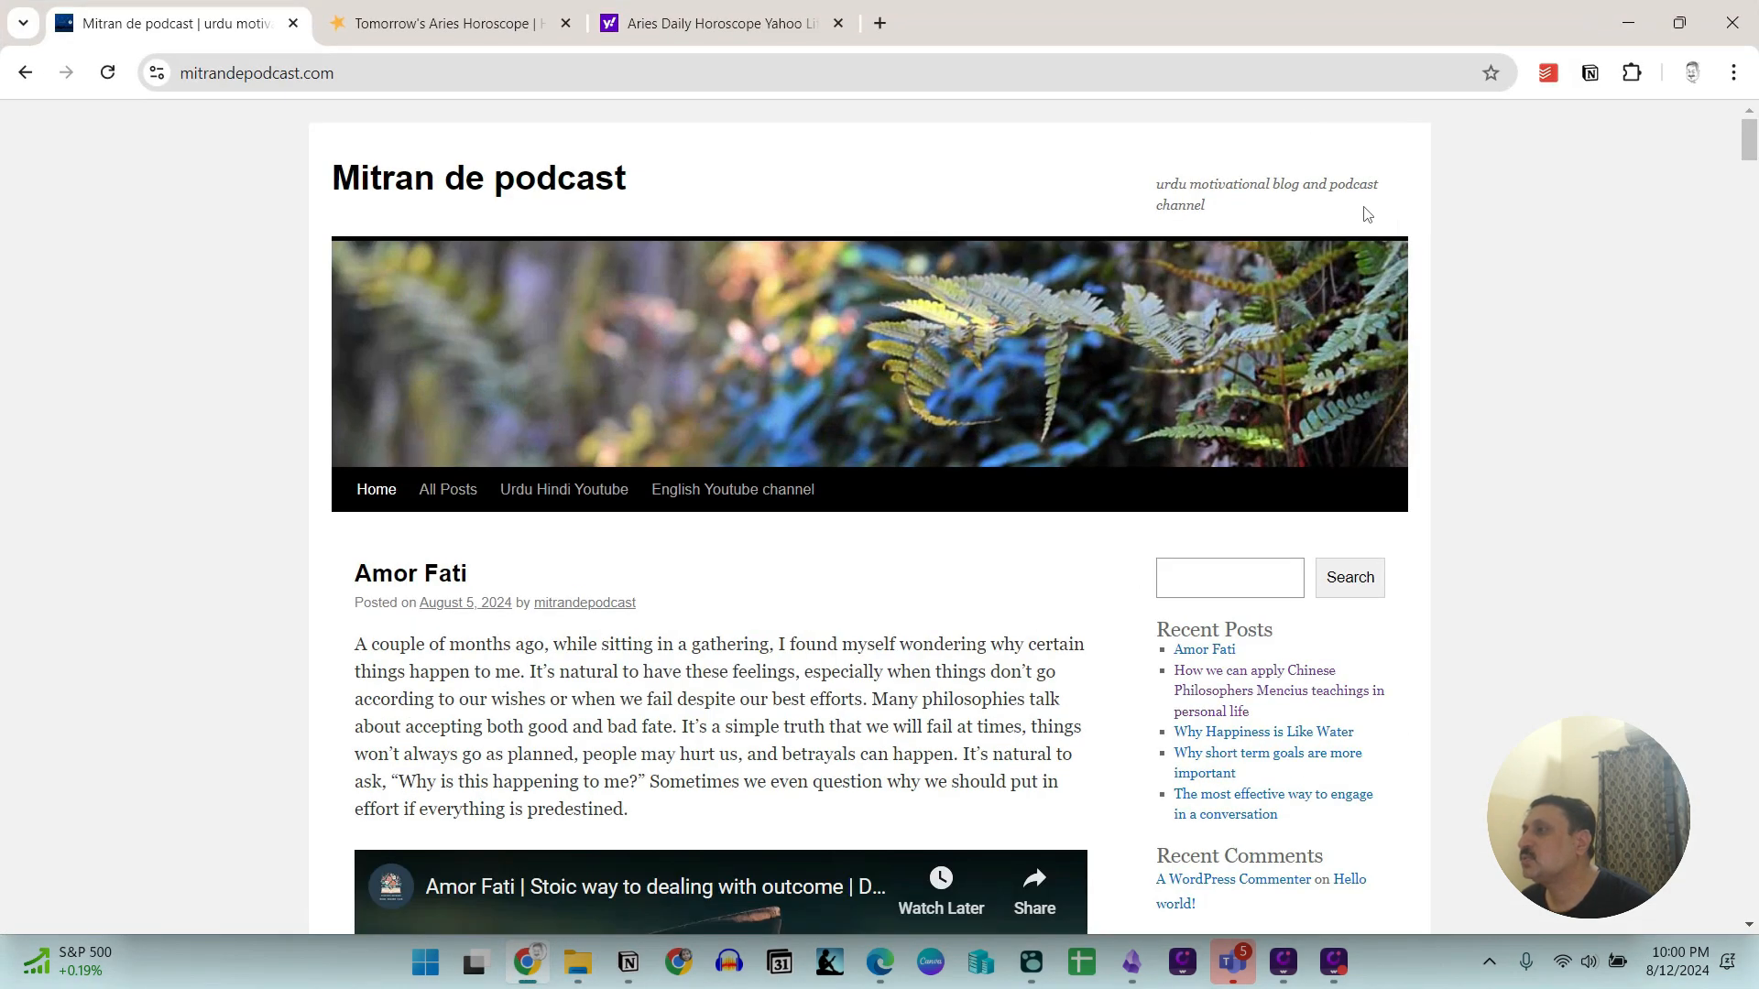
left_click(1731, 73)
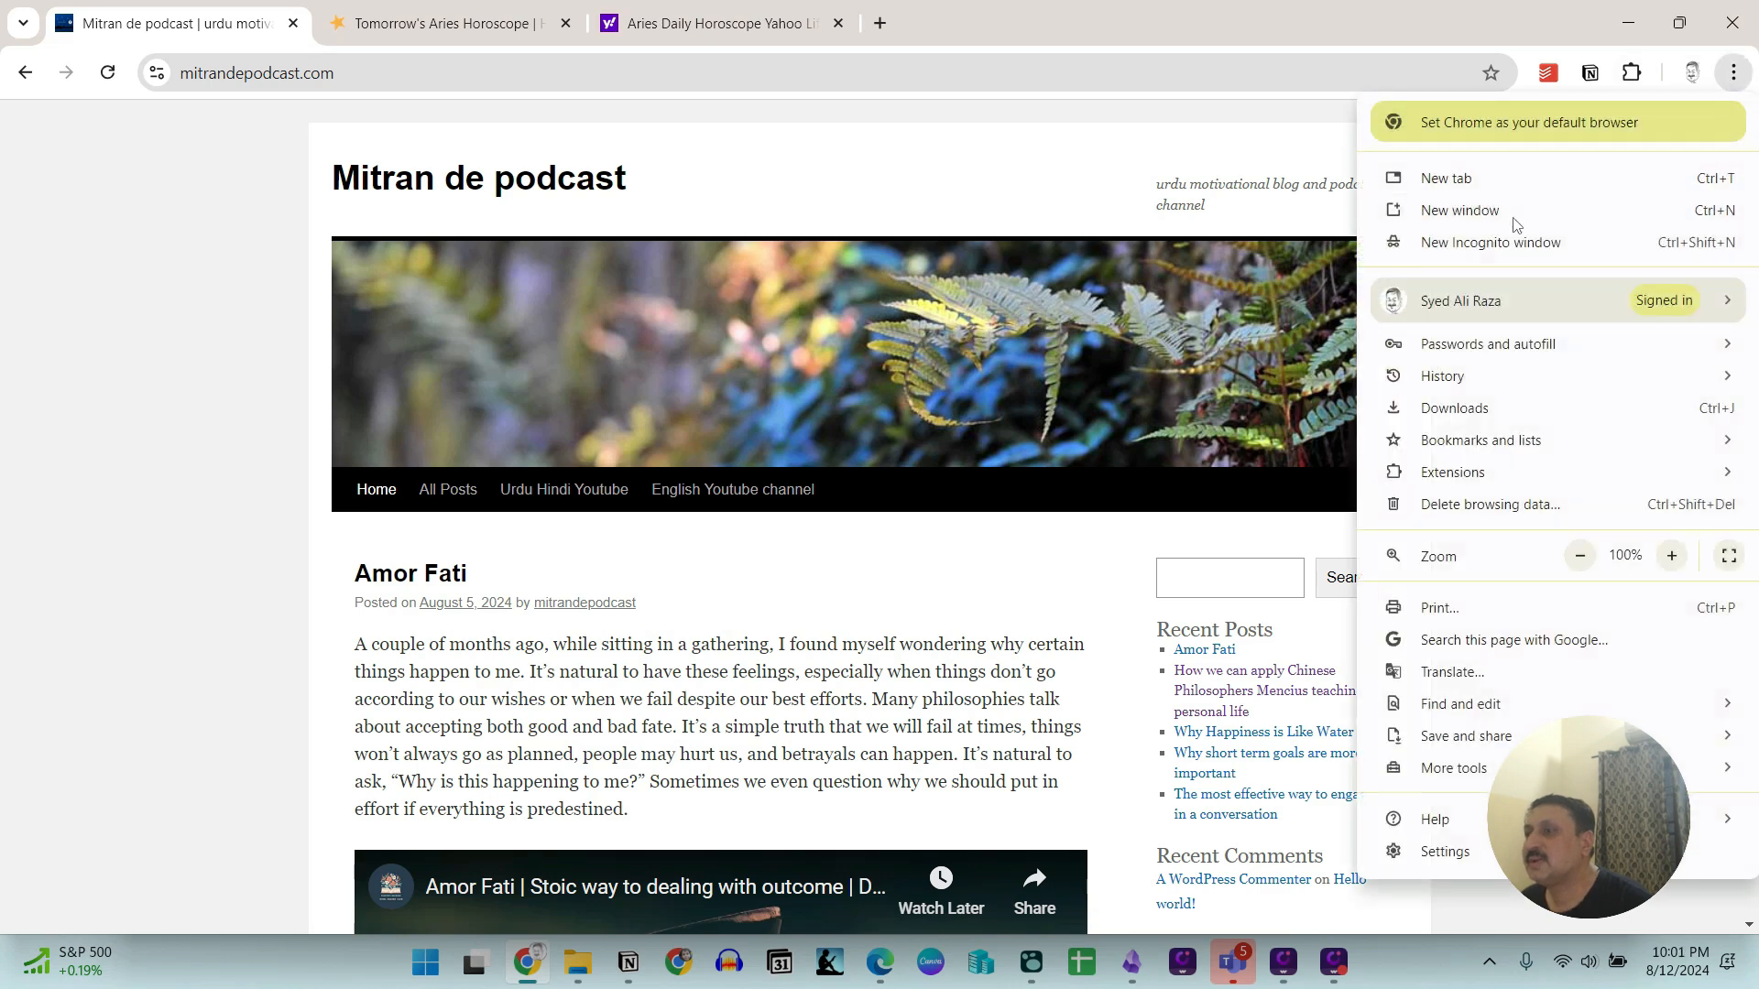
left_click(1433, 853)
left_click(122, 836)
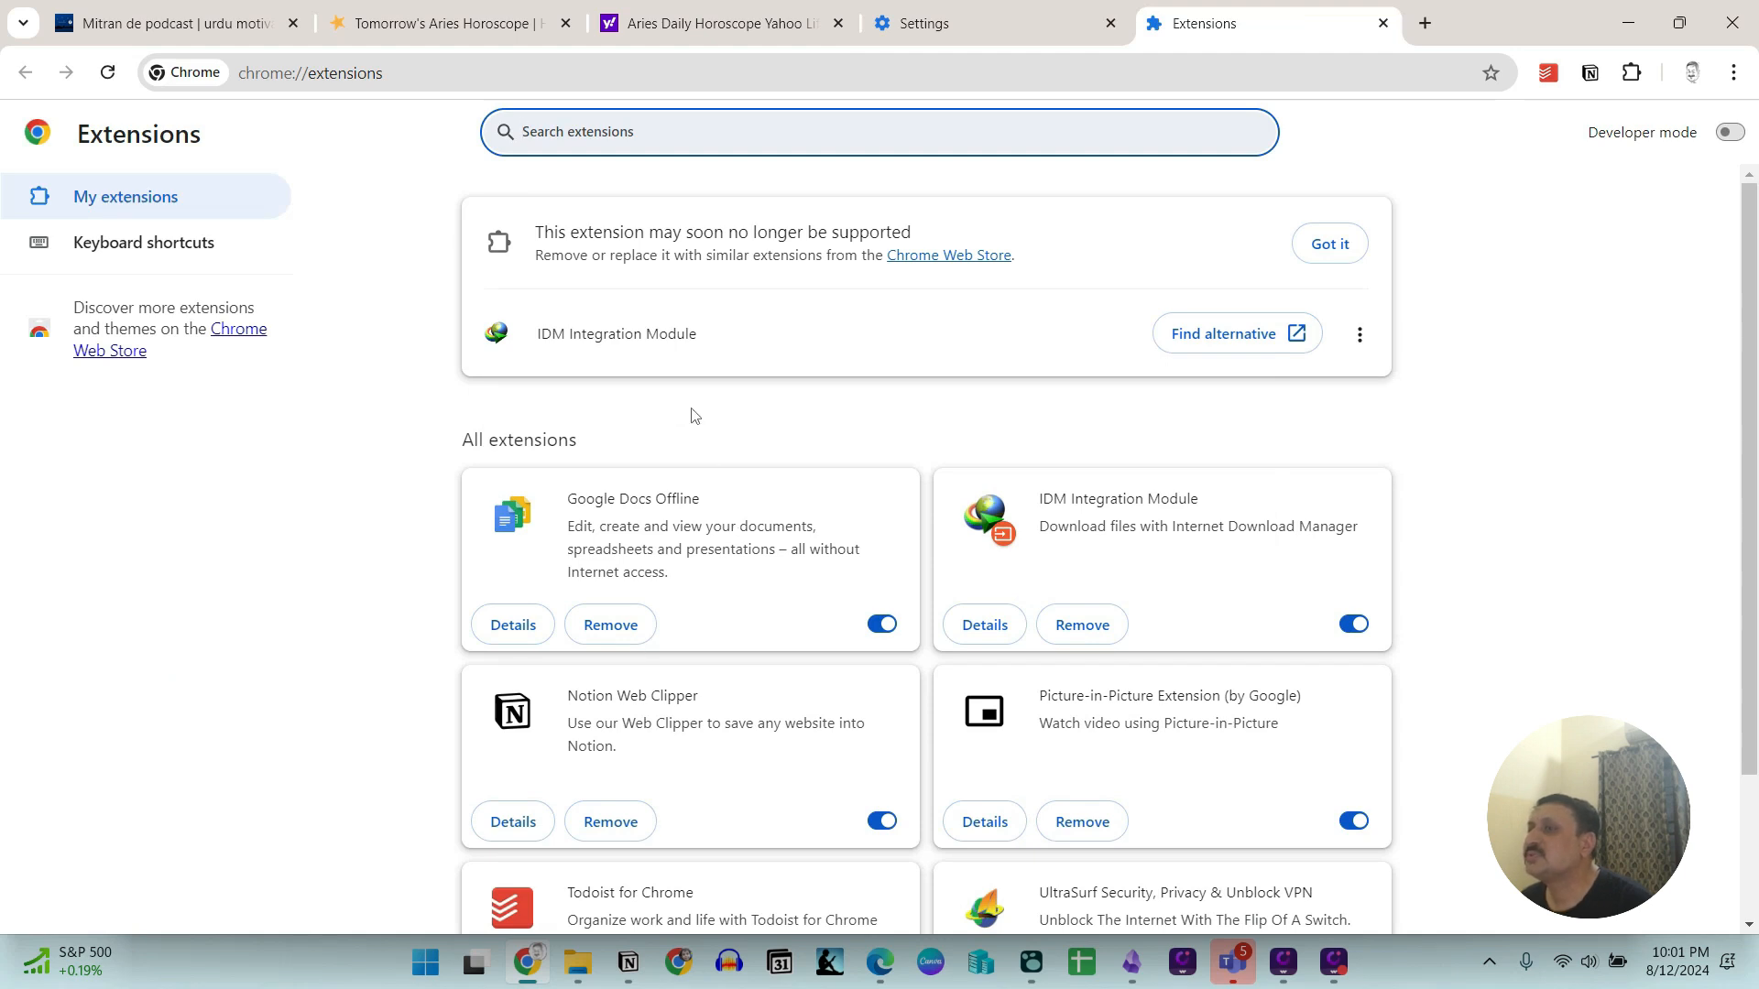
left_click(1734, 134)
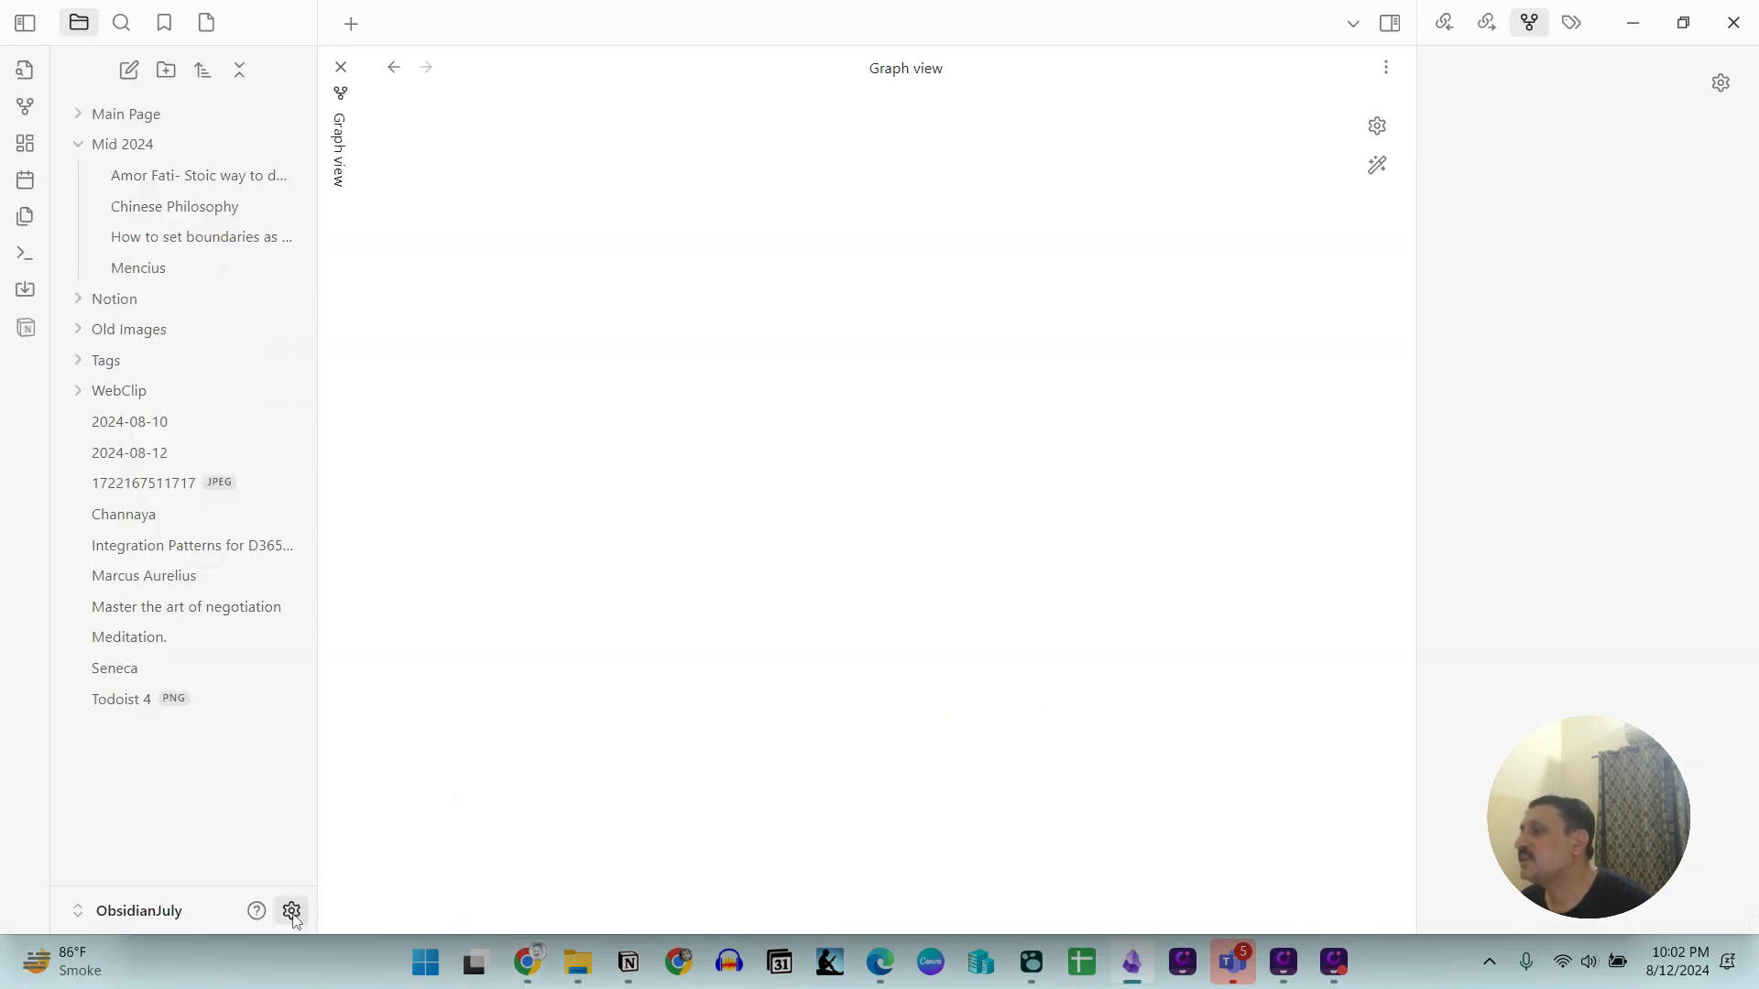
Switch to Obsidian and check the Daily notes core plugin and its hotkeys in the settings.
left_click(293, 911)
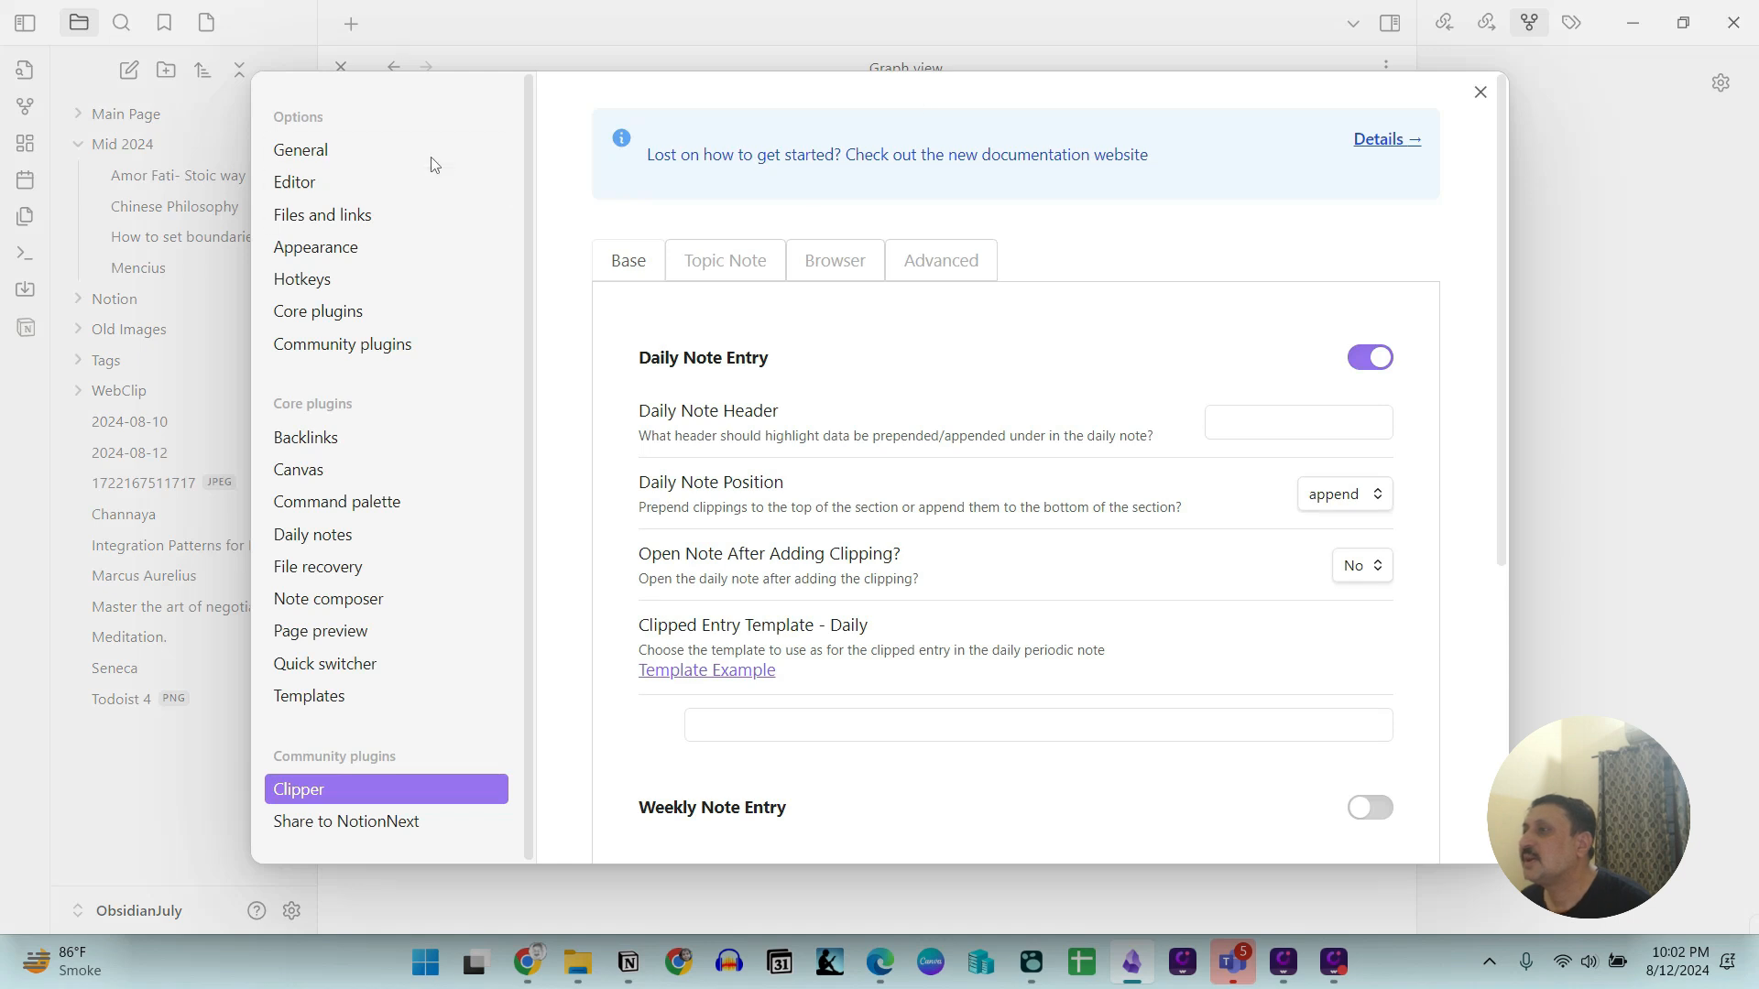
left_click(344, 331)
scroll(1268, 557, "down", 1)
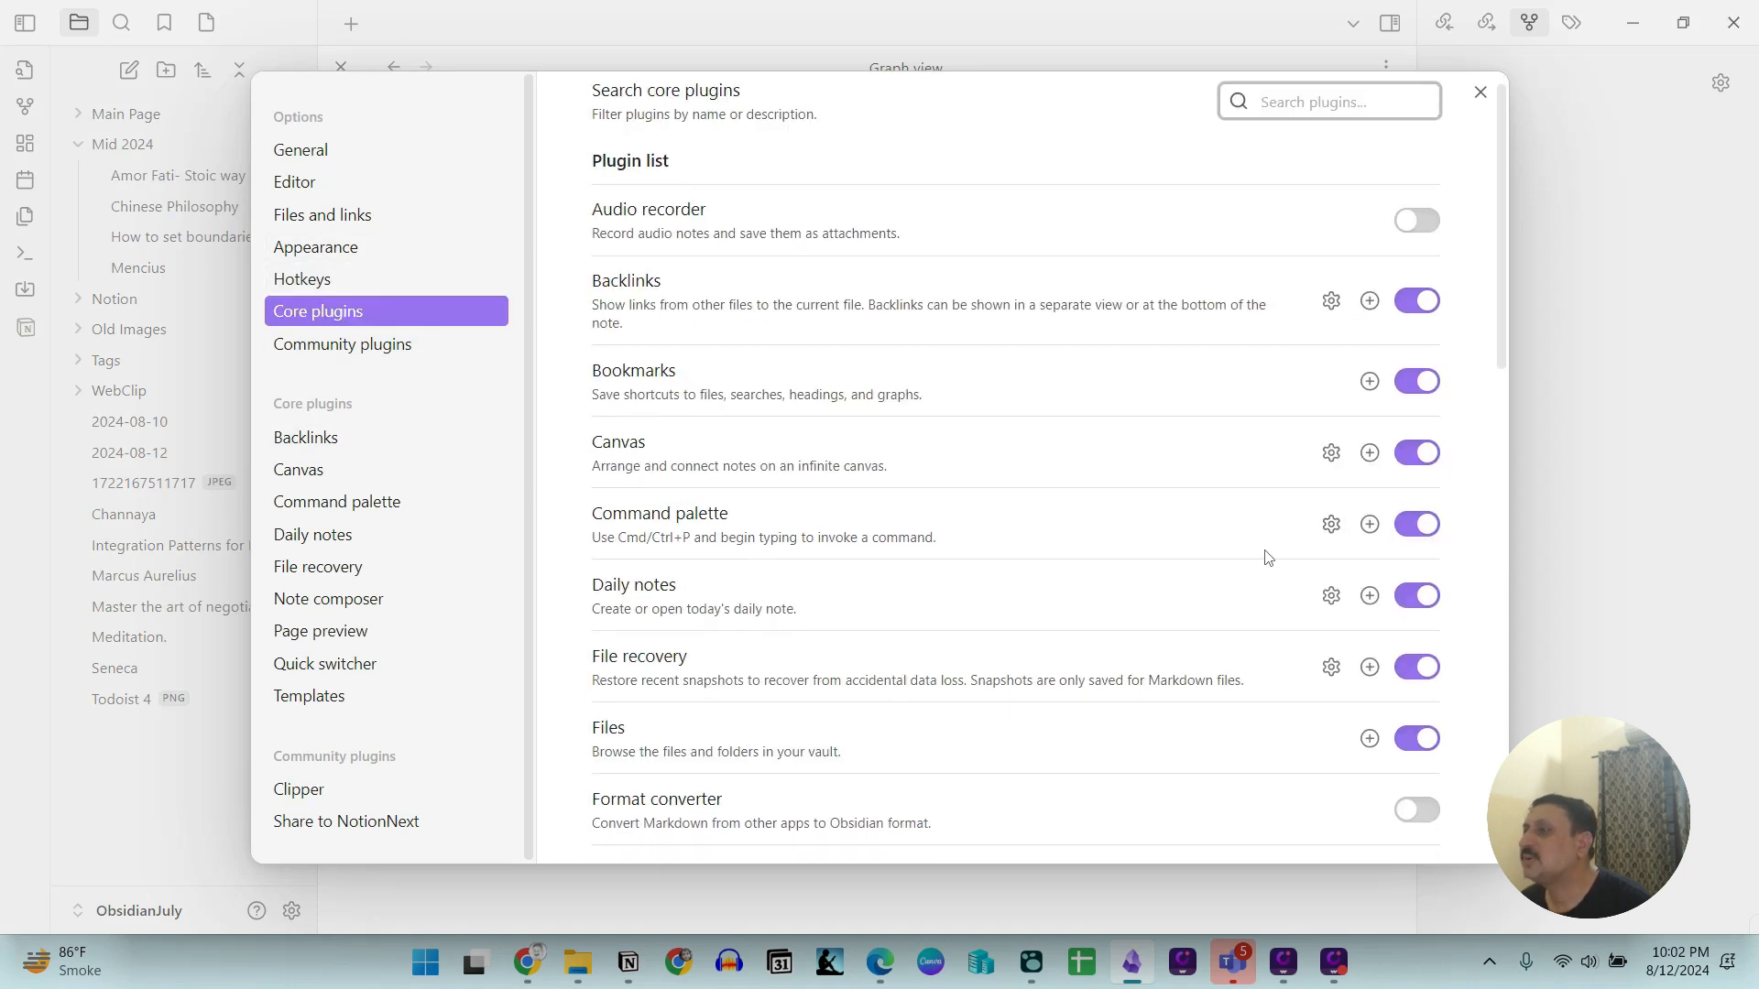
scroll(1269, 557, "down", 1)
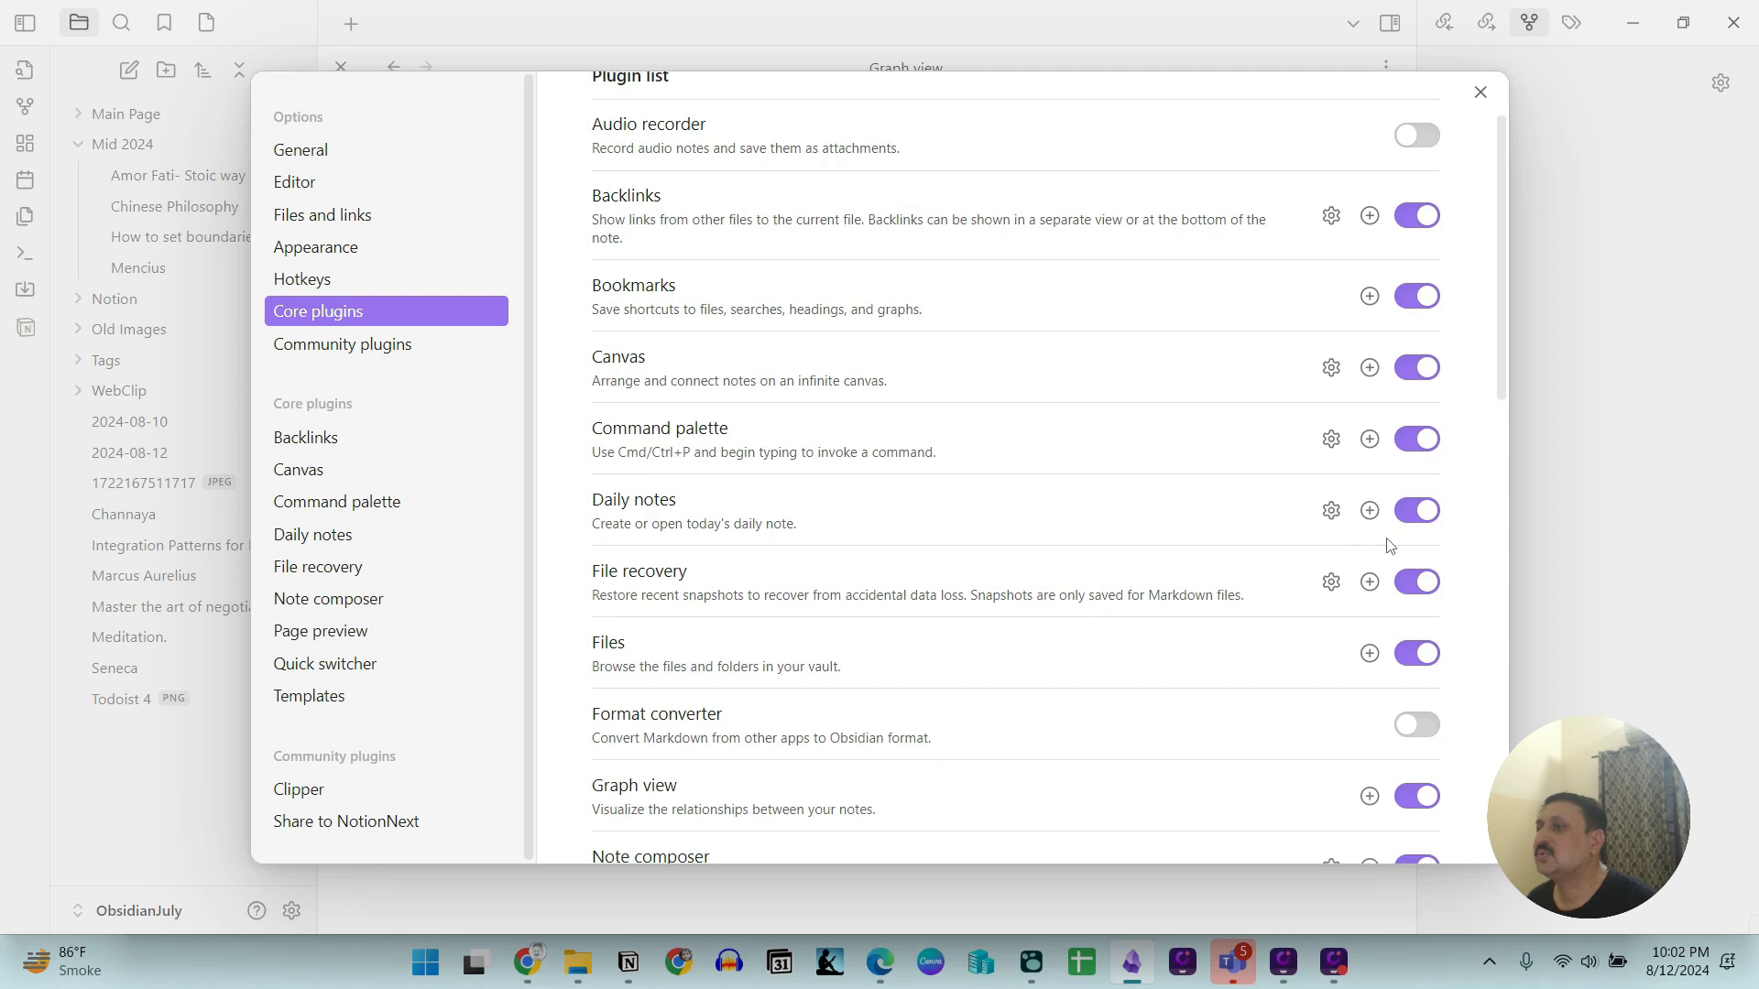
left_click(1370, 511)
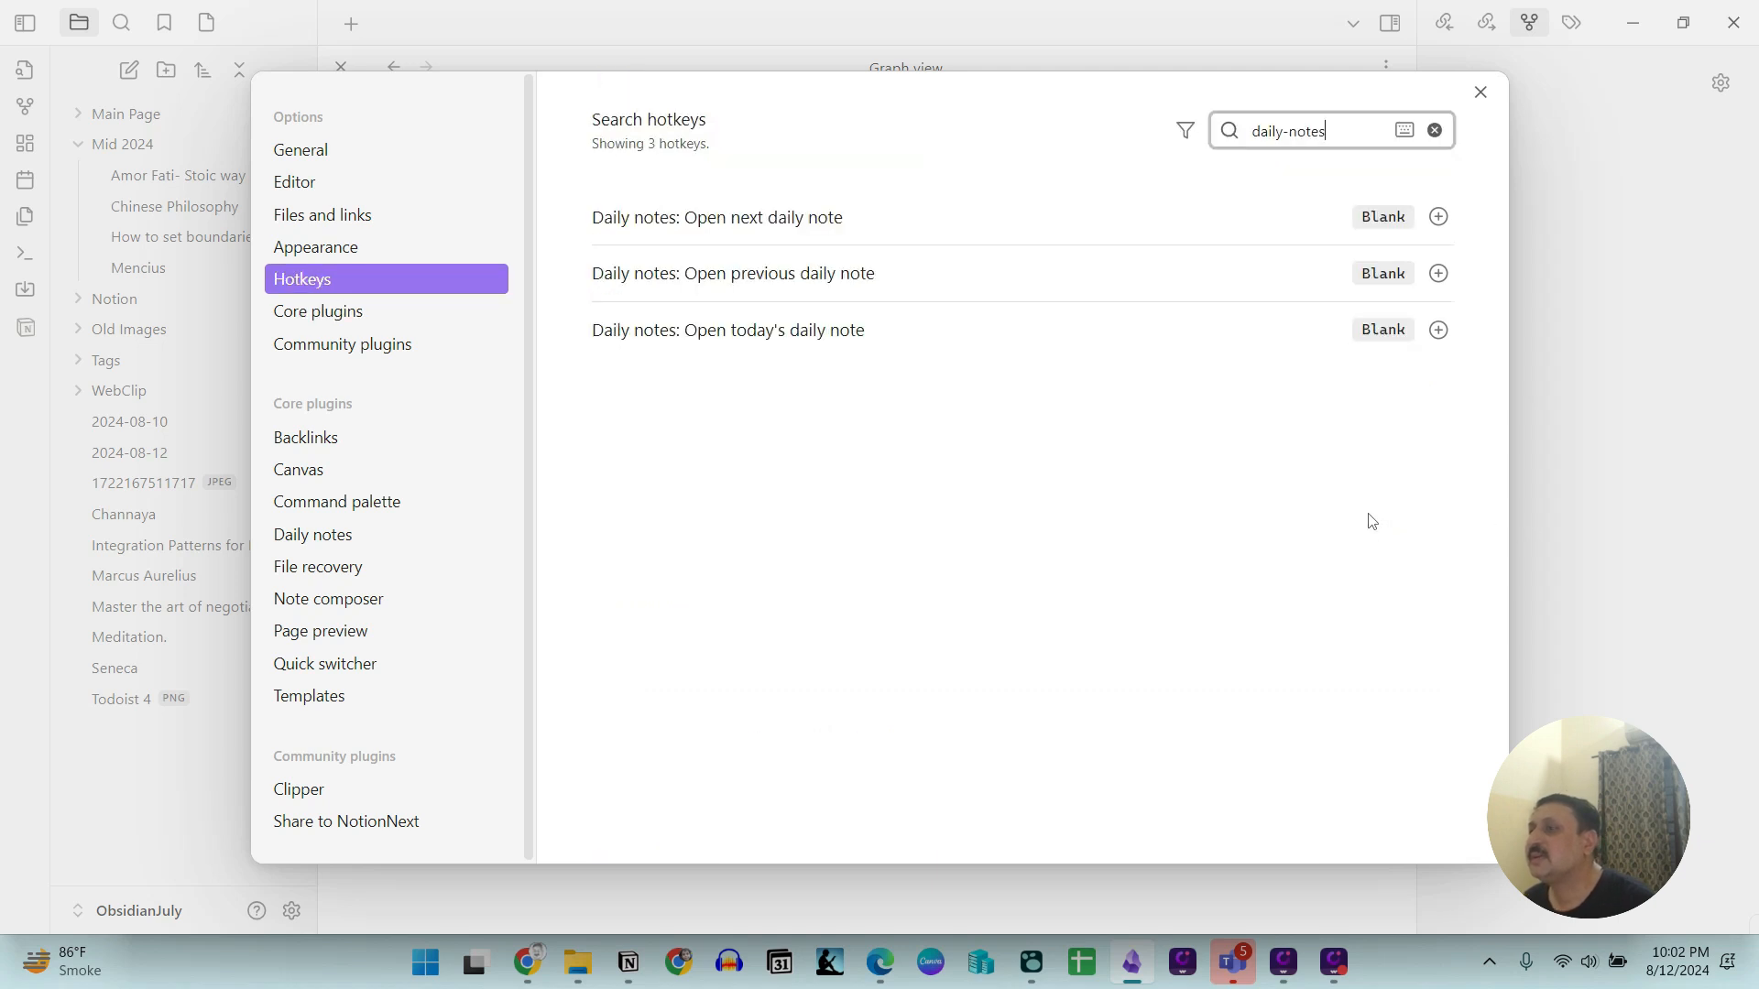
left_click(1481, 92)
Load the unpacked extension in Chrome from the obsidian-clipper-ObsidianJuly vault-extension folder inside obsidian-clipper-ObsidianJuly vault-extension_2.
left_click(28, 183)
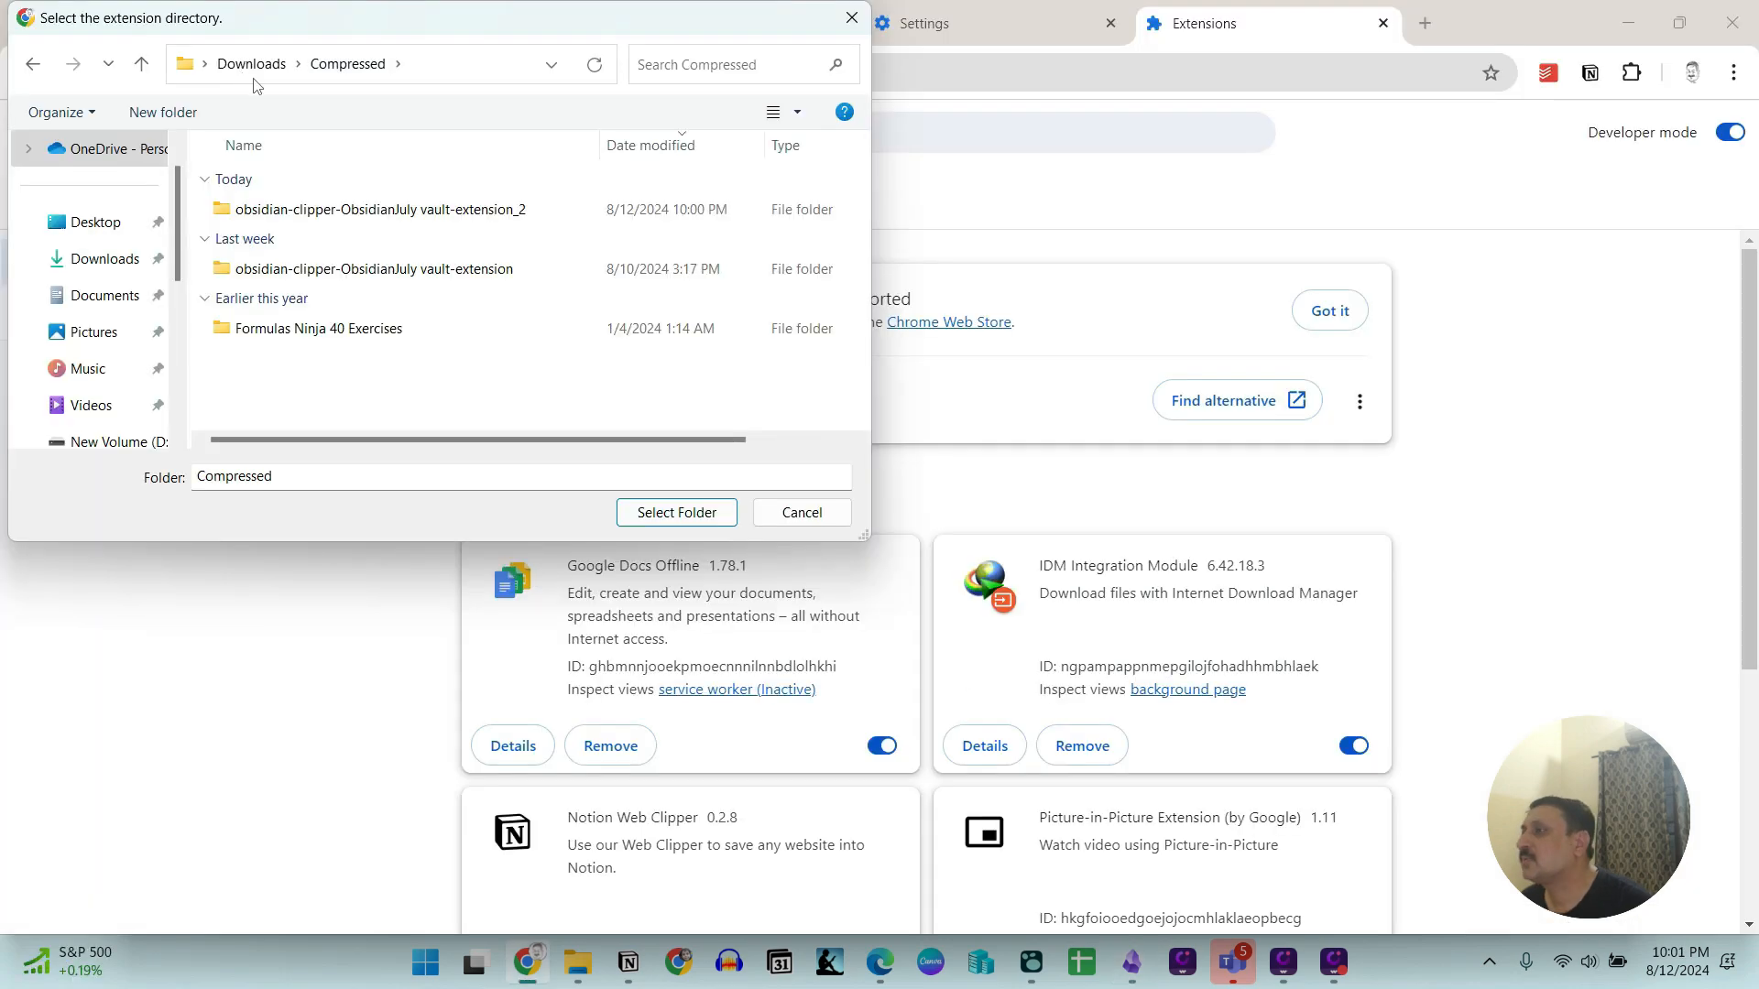
double_click(420, 224)
left_click(421, 220)
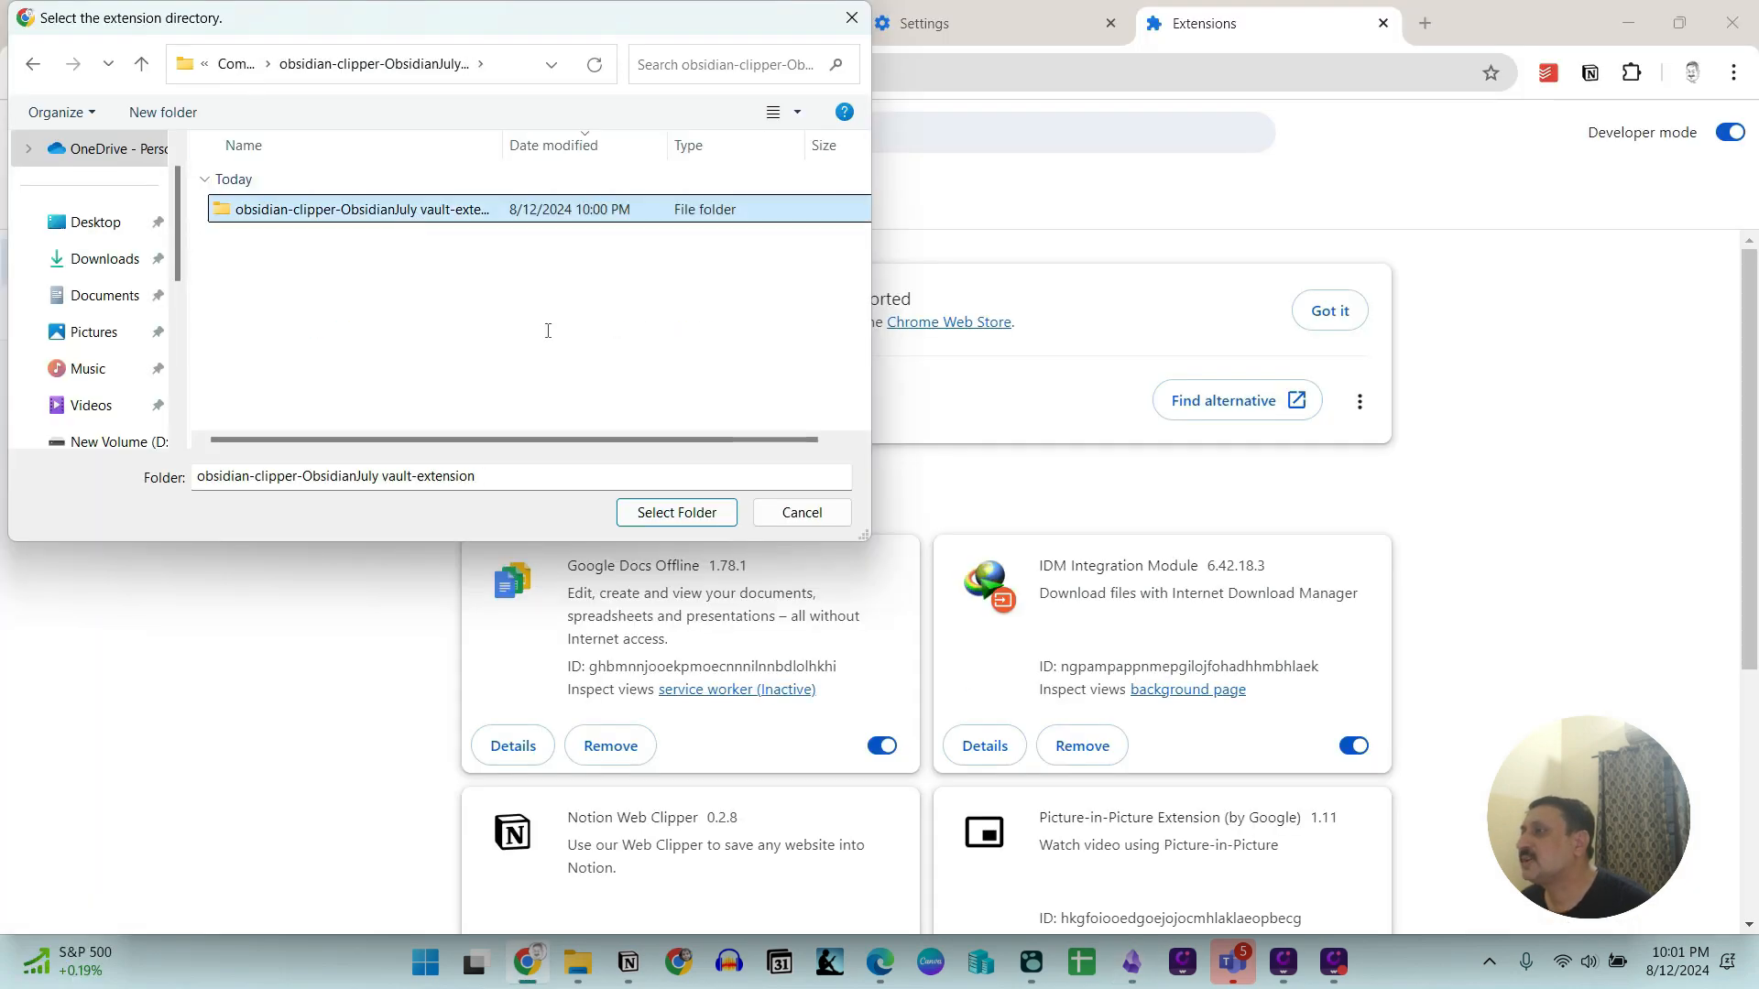
left_click(704, 518)
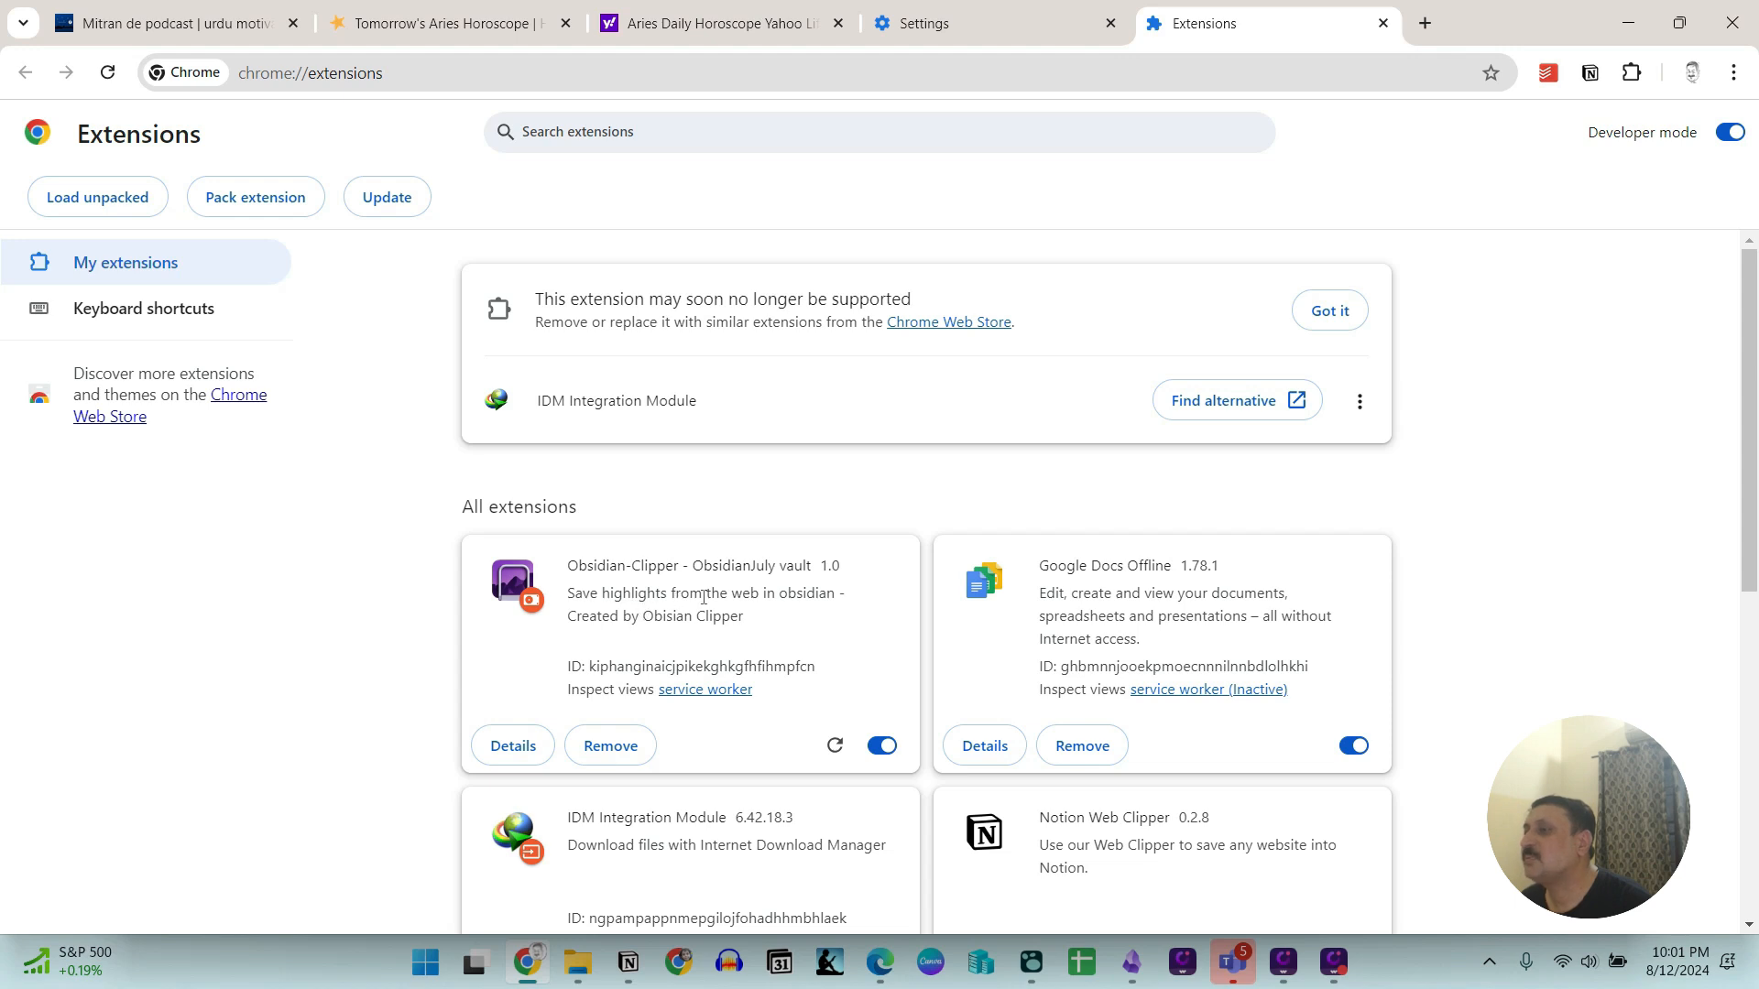
Reload the Obsidian-Clipper extension and open a new browser tab.
left_click(835, 744)
left_click(1424, 23)
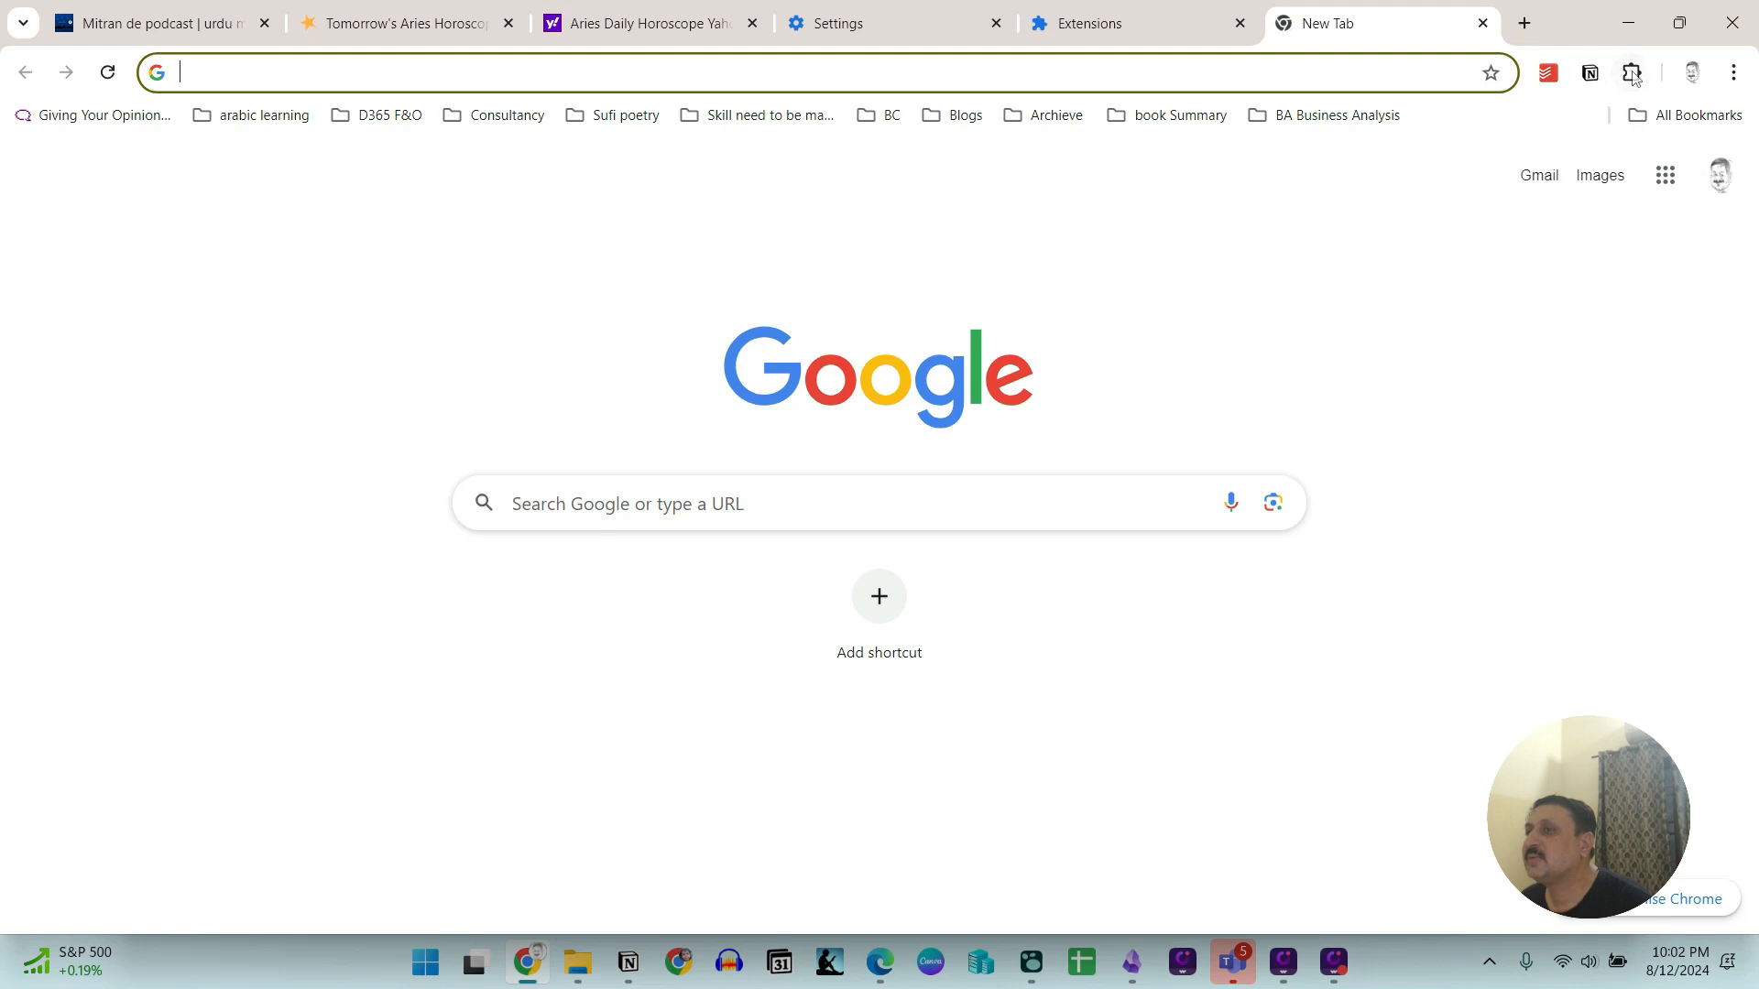
Pin the Obsidian-Clipper extension to the browser toolbar.
left_click(1632, 73)
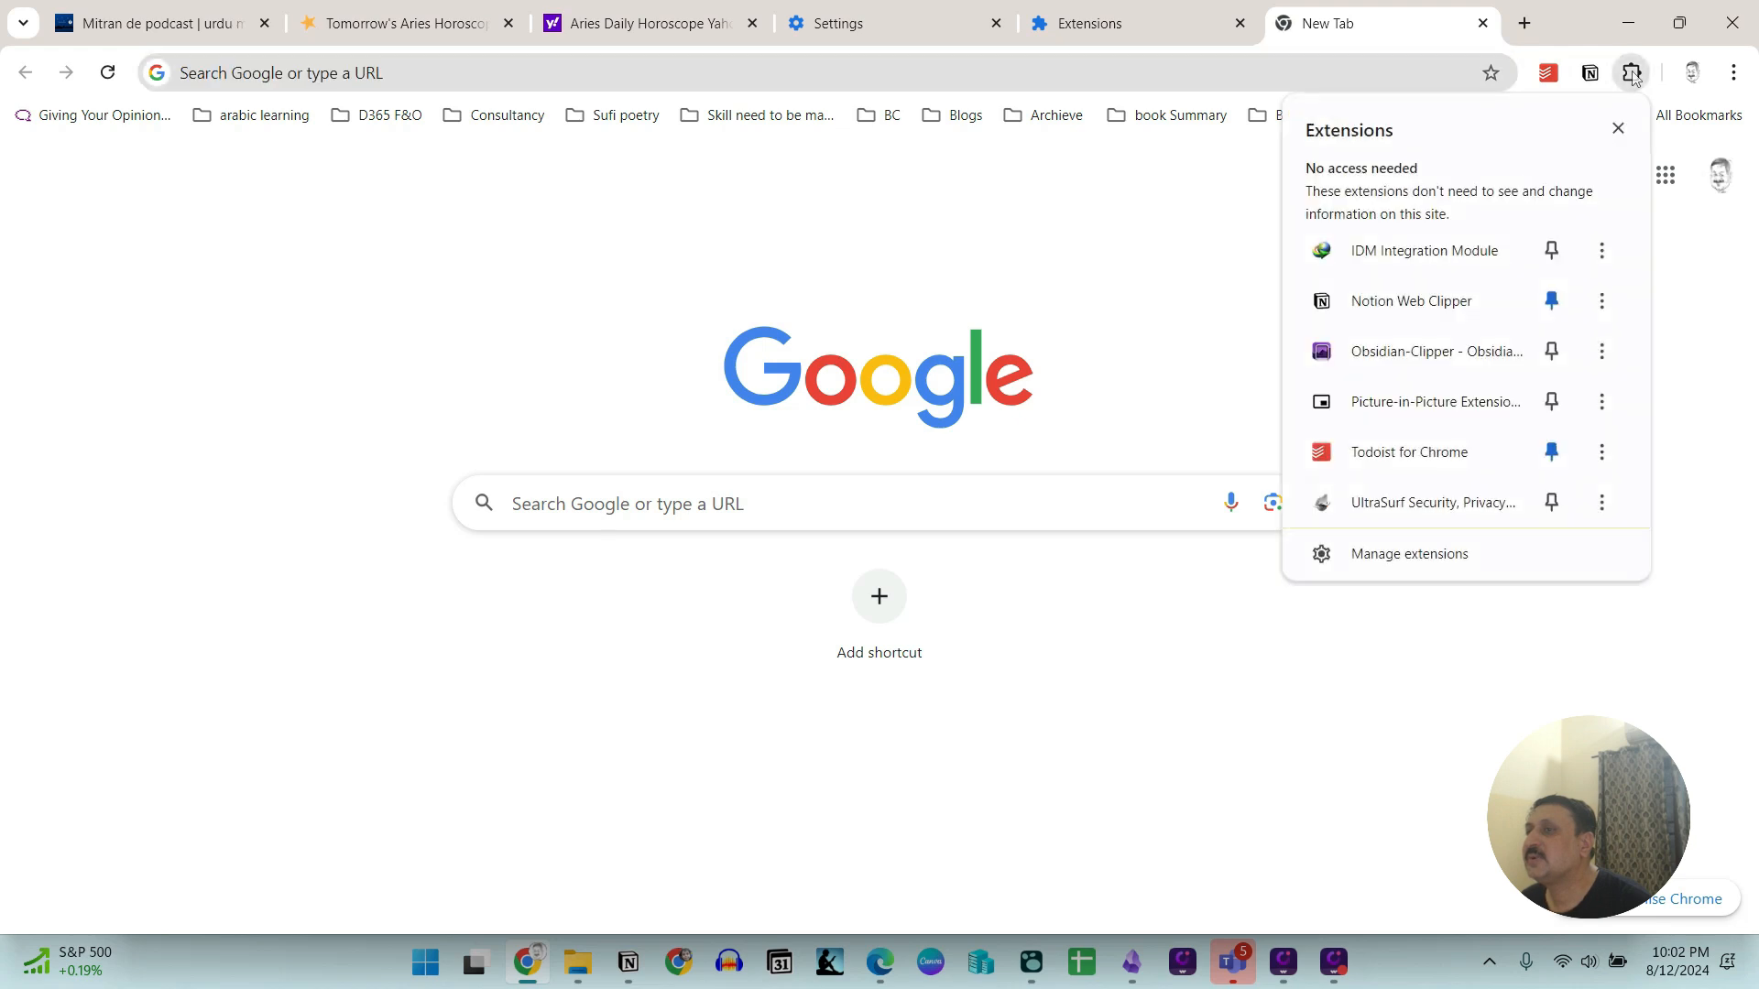
left_click(1550, 351)
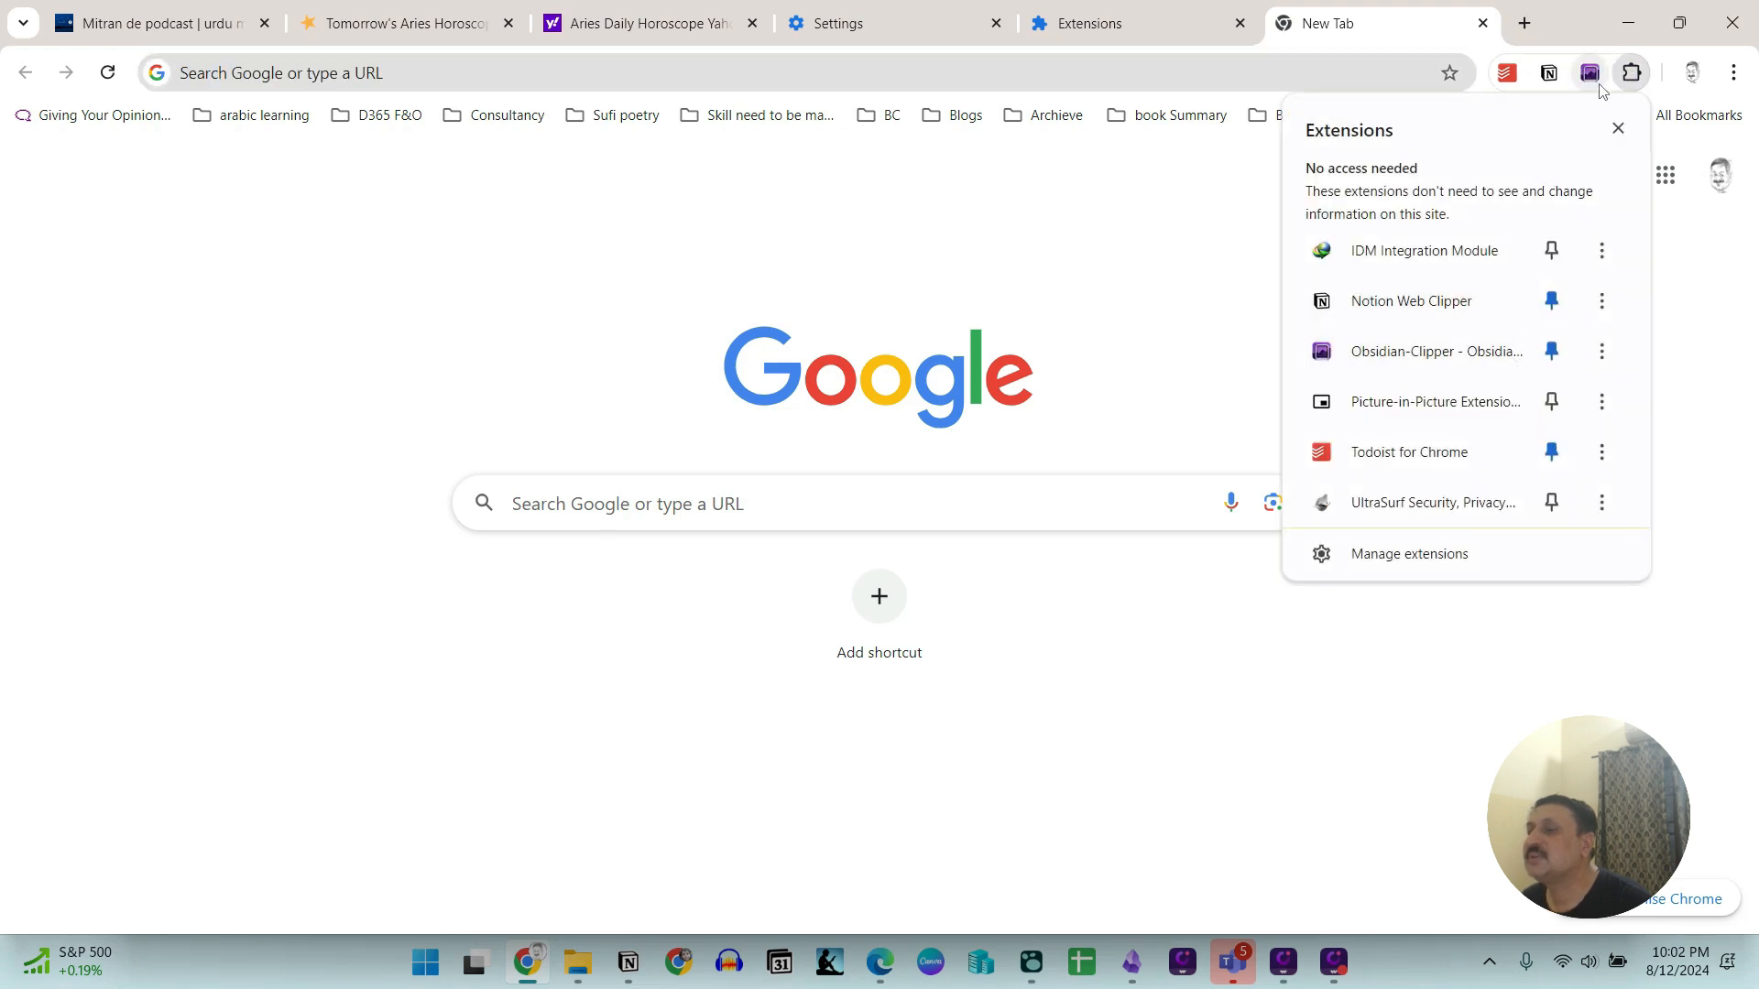
left_click(867, 290)
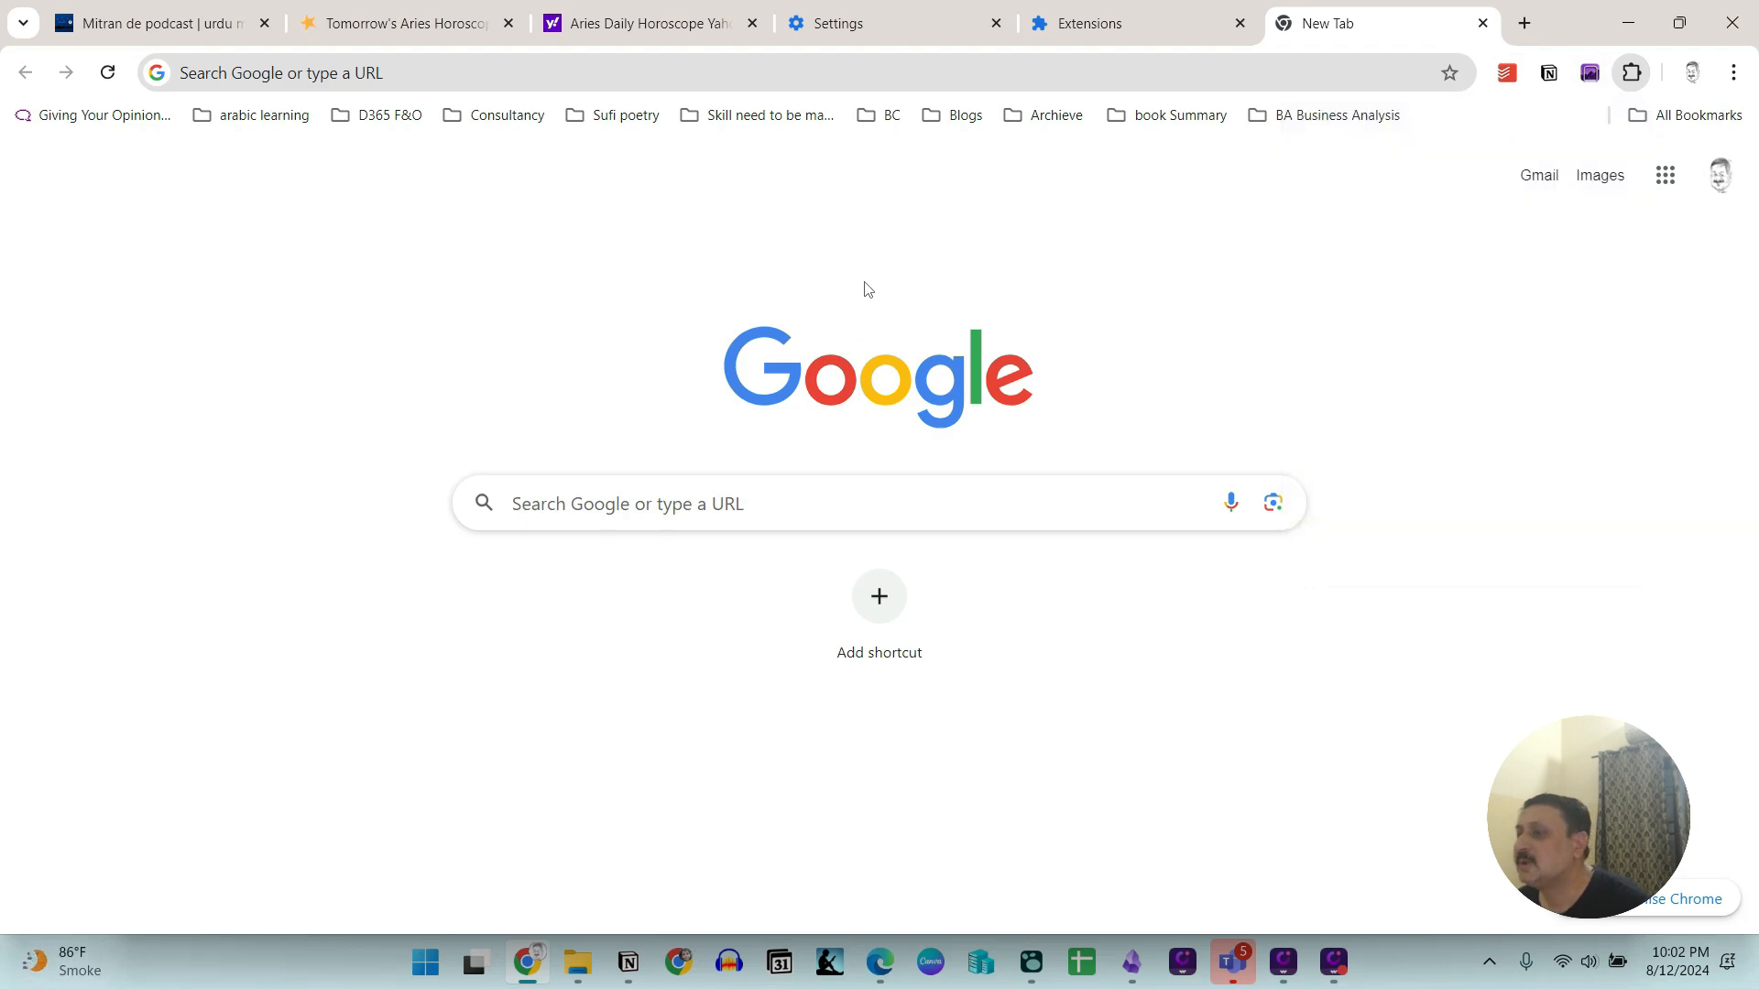
Switch to Obsidian and close the settings window.
left_click(1134, 979)
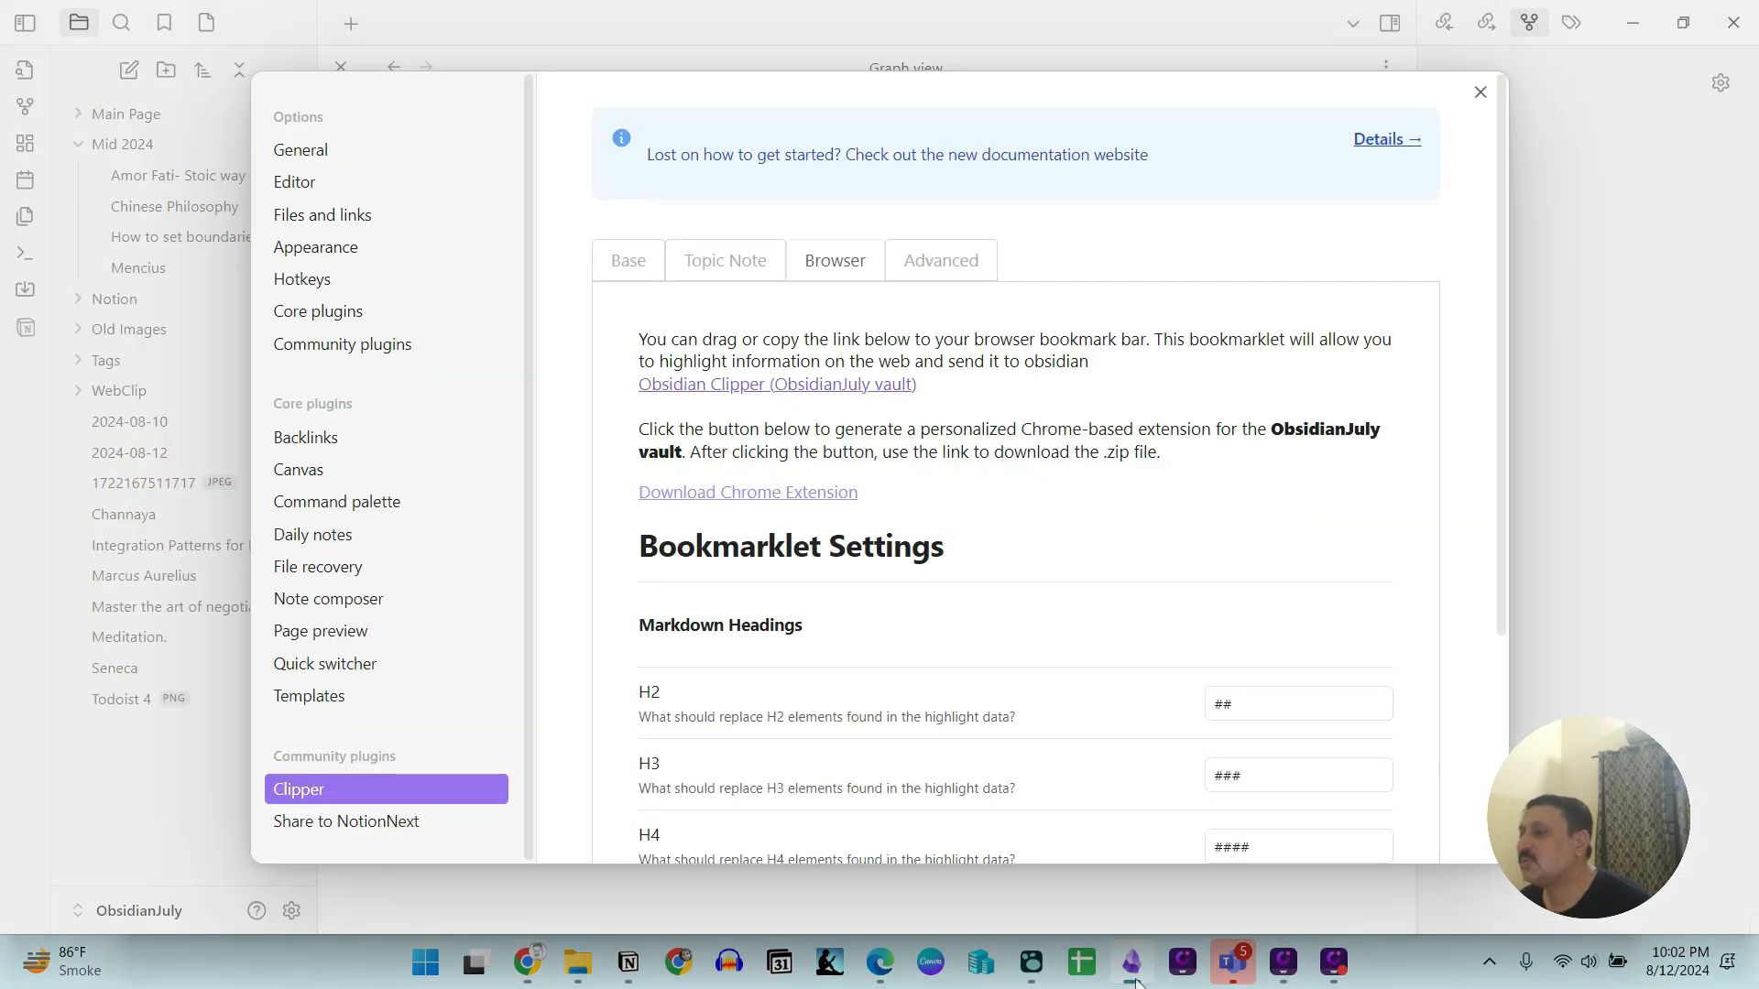
left_click(1478, 92)
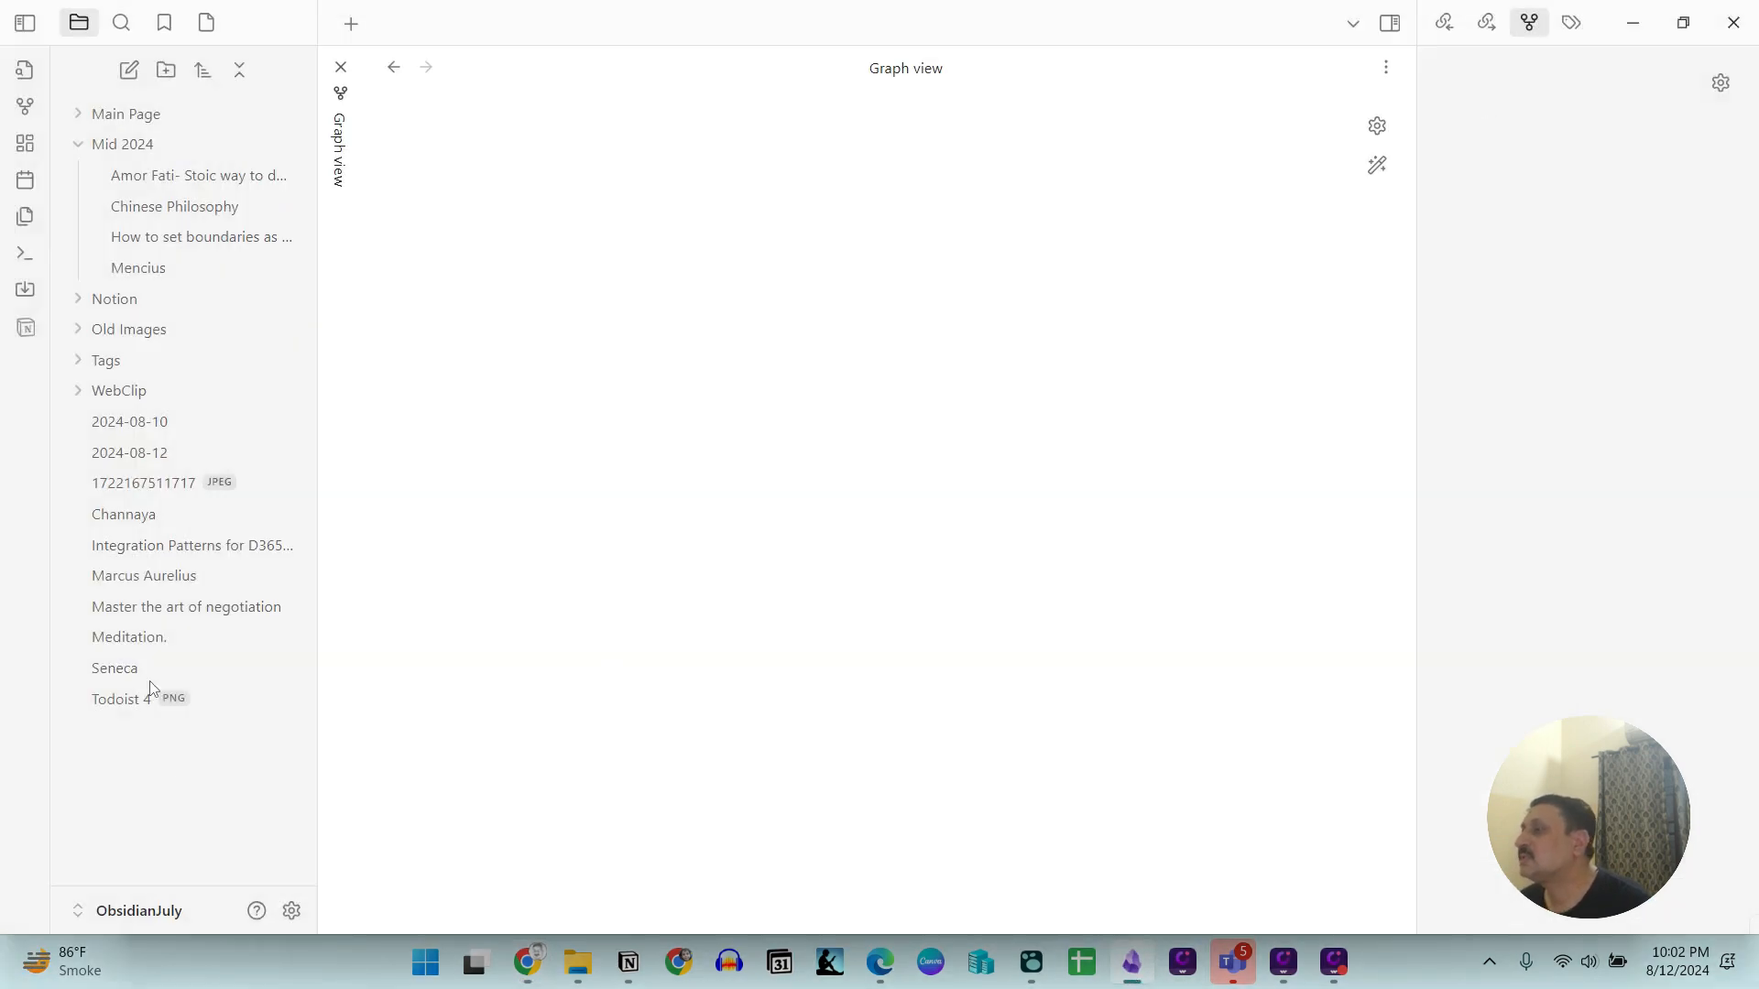
Switch to Chrome, clip the opening paragraph of the Amor Fati post into Obsidian with the clipper extension, and select the clipped paragraph there.
key("alt+Tab")
left_click_drag(636, 820, 364, 648)
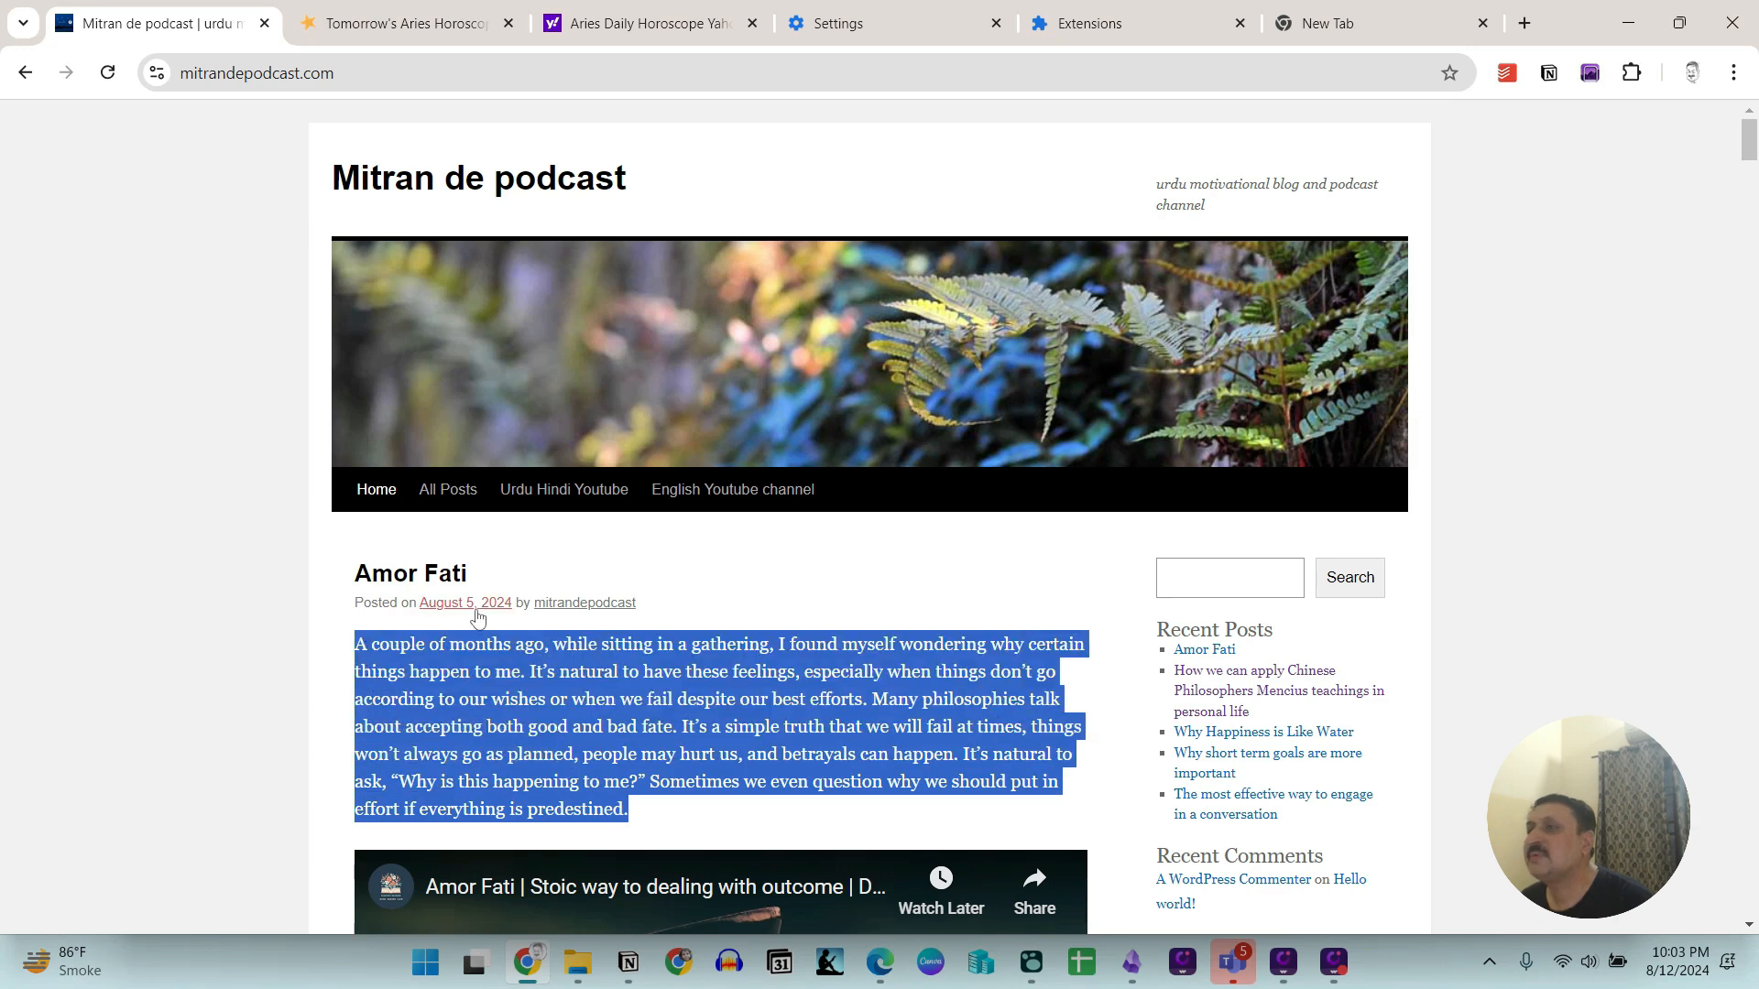
left_click(1591, 73)
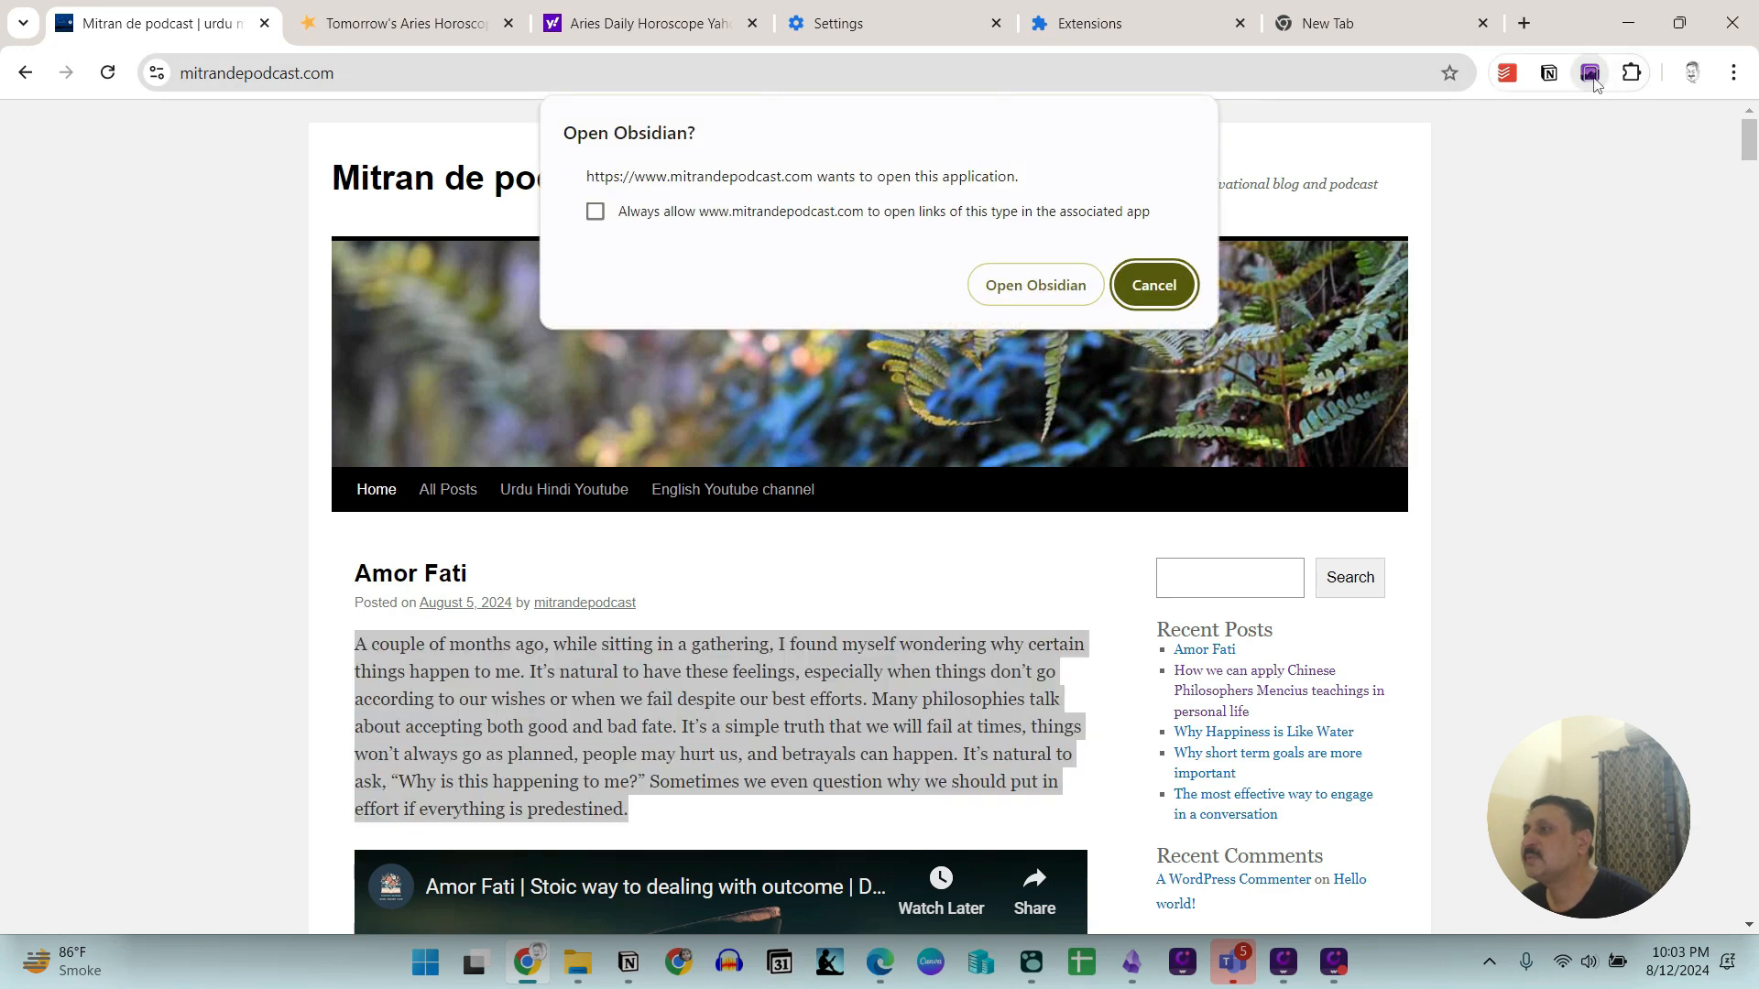
left_click(1025, 291)
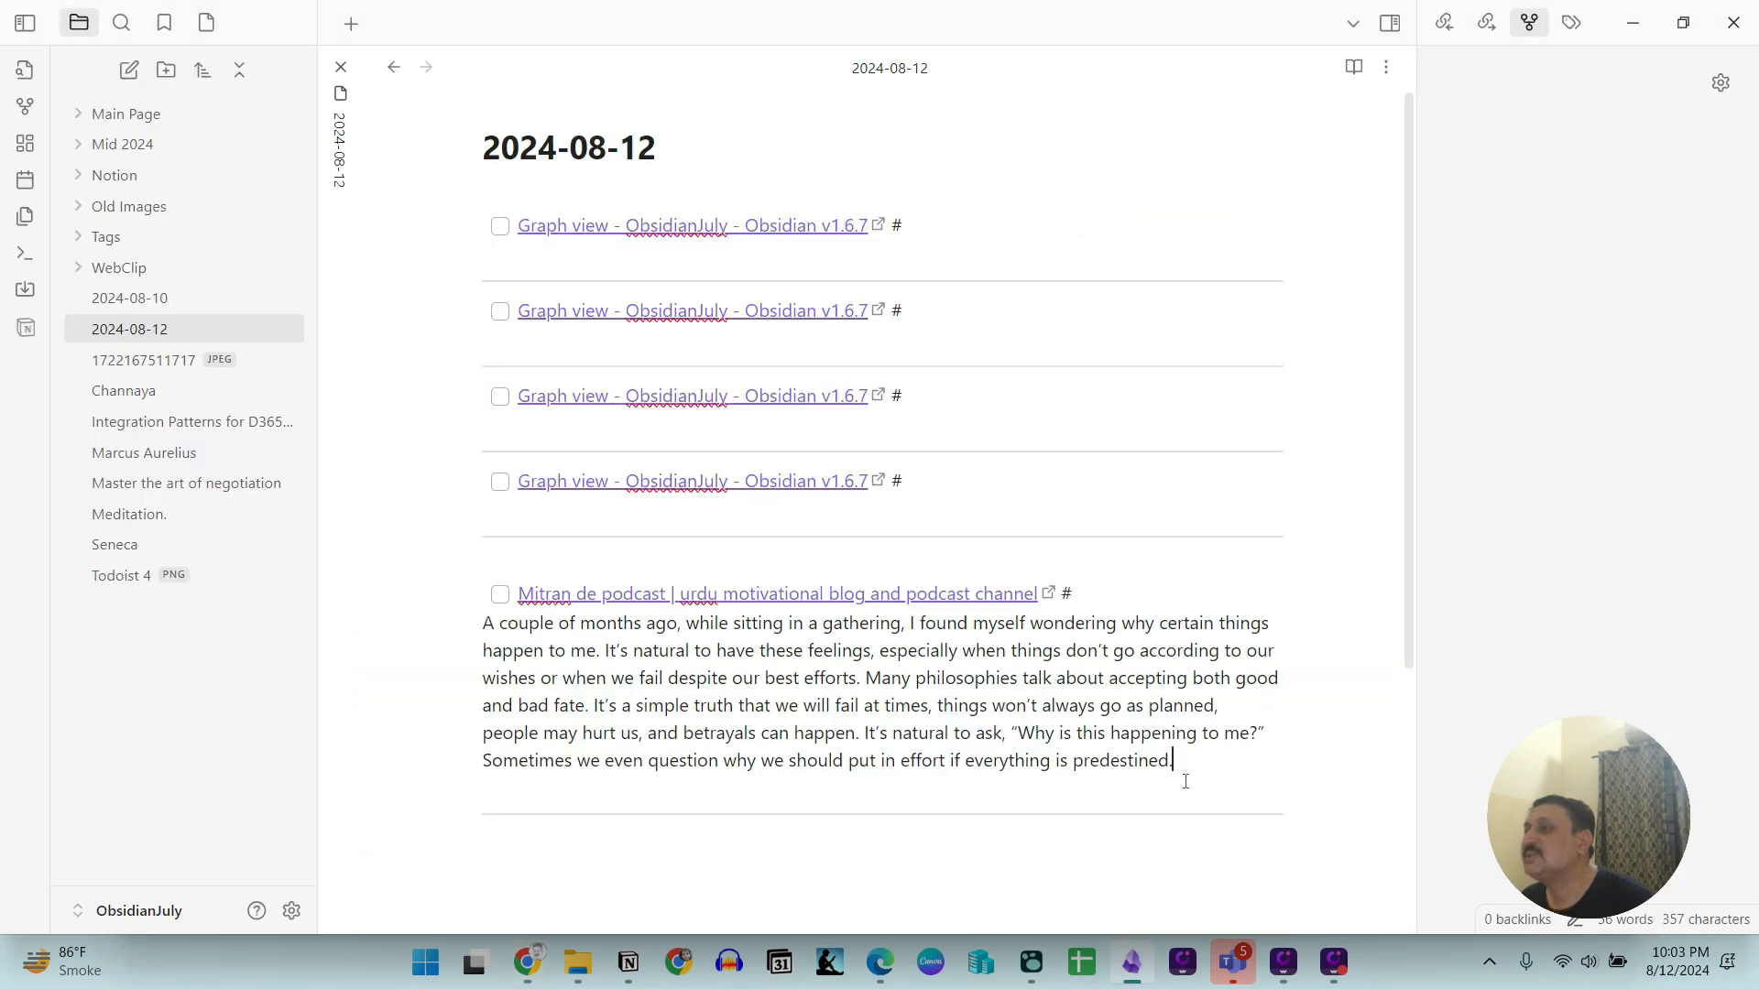
left_click_drag(1185, 780, 469, 638)
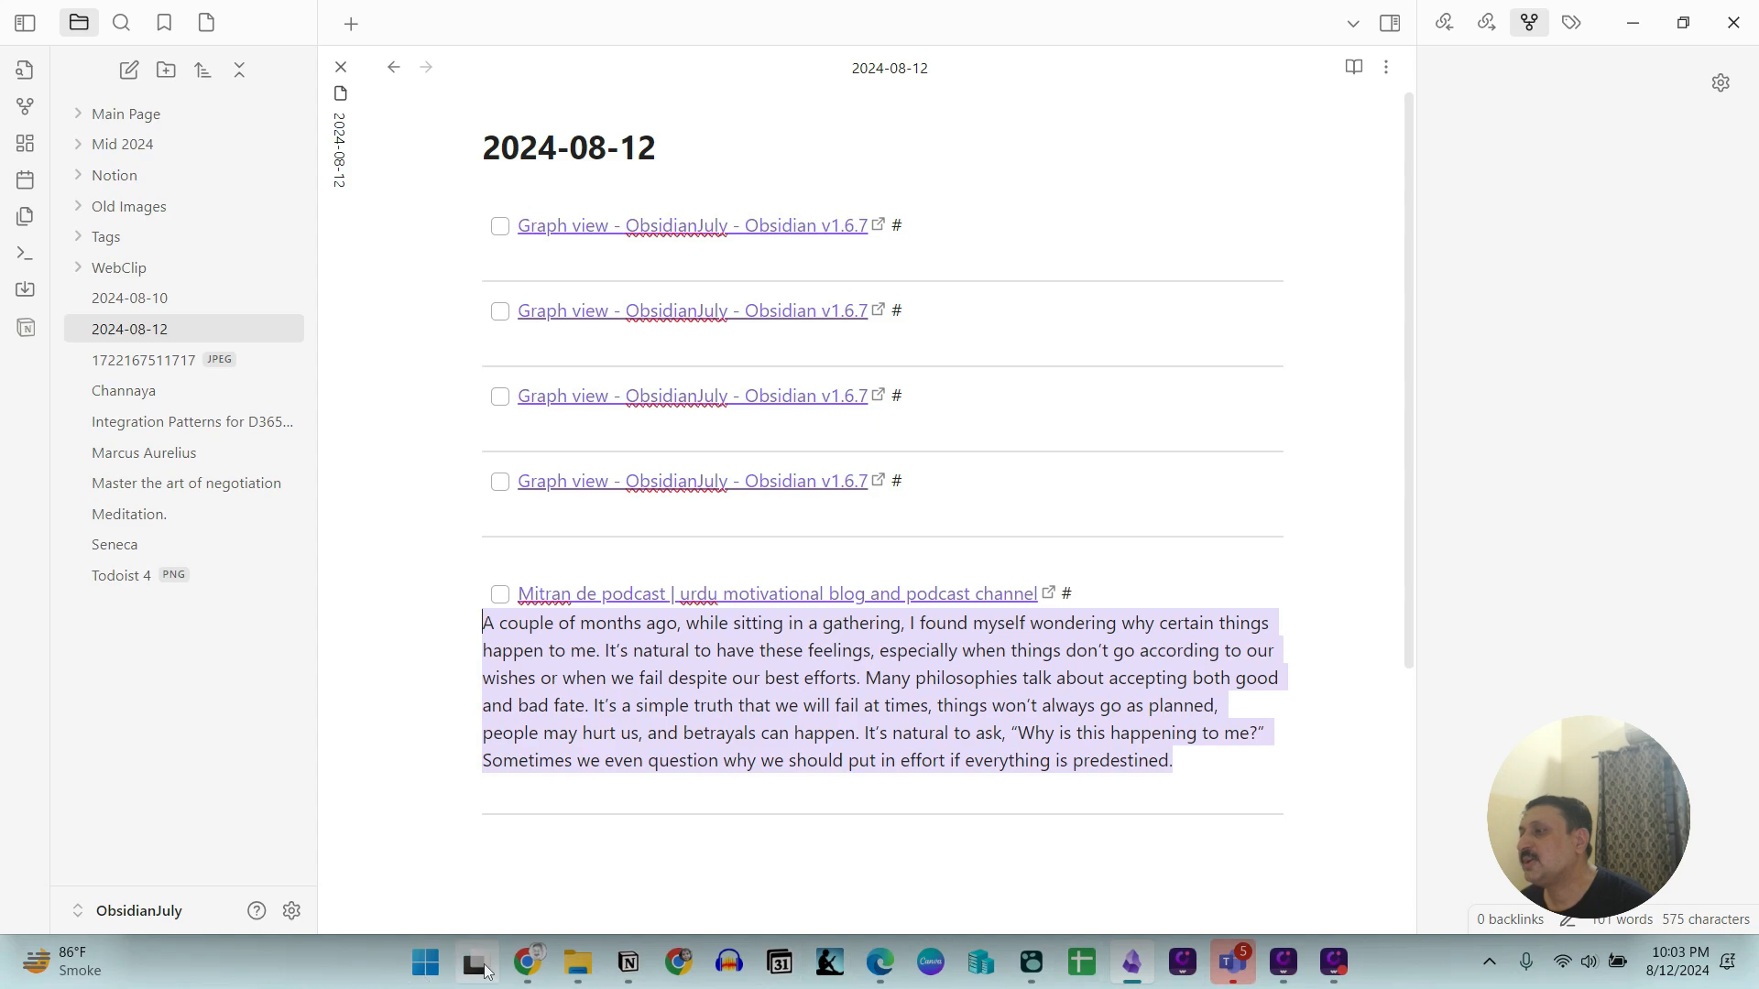
Return to the Amor Fati post in Chrome and clip the four-item list under "In this video, I will share:" into Obsidian.
left_click(526, 961)
scroll(809, 655, "down", 8)
scroll(810, 655, "down", 4)
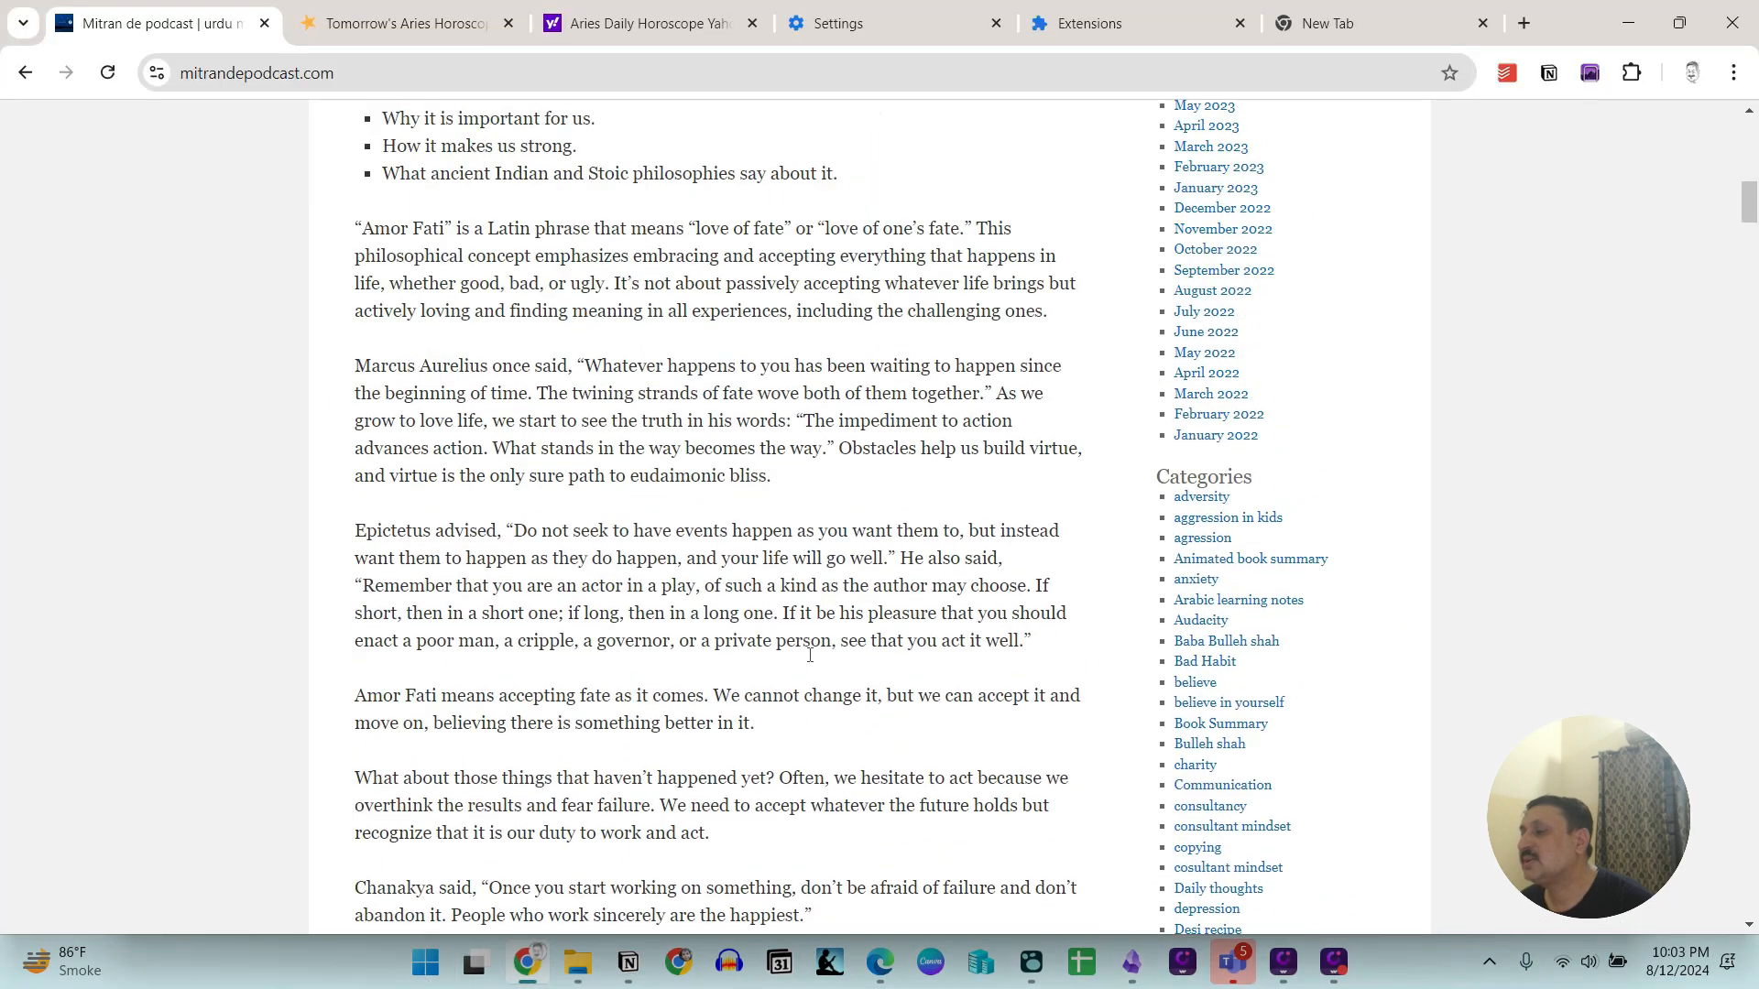
scroll(793, 527, "up", 3)
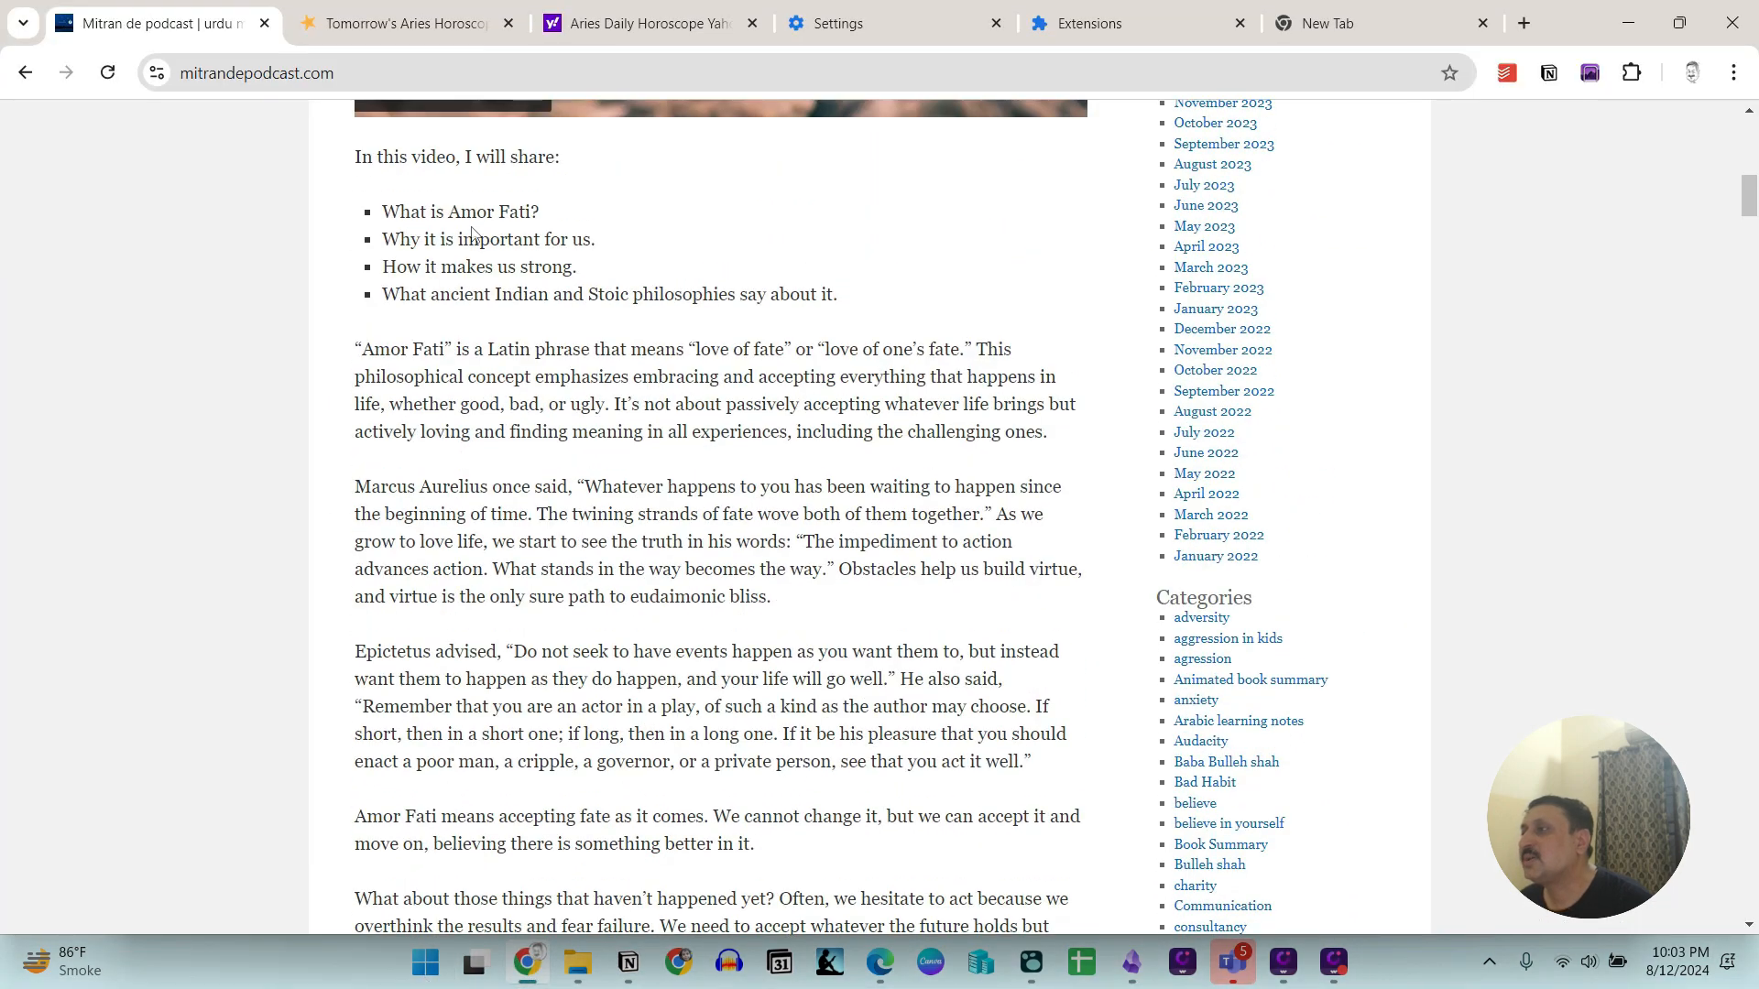
left_click_drag(897, 305, 372, 200)
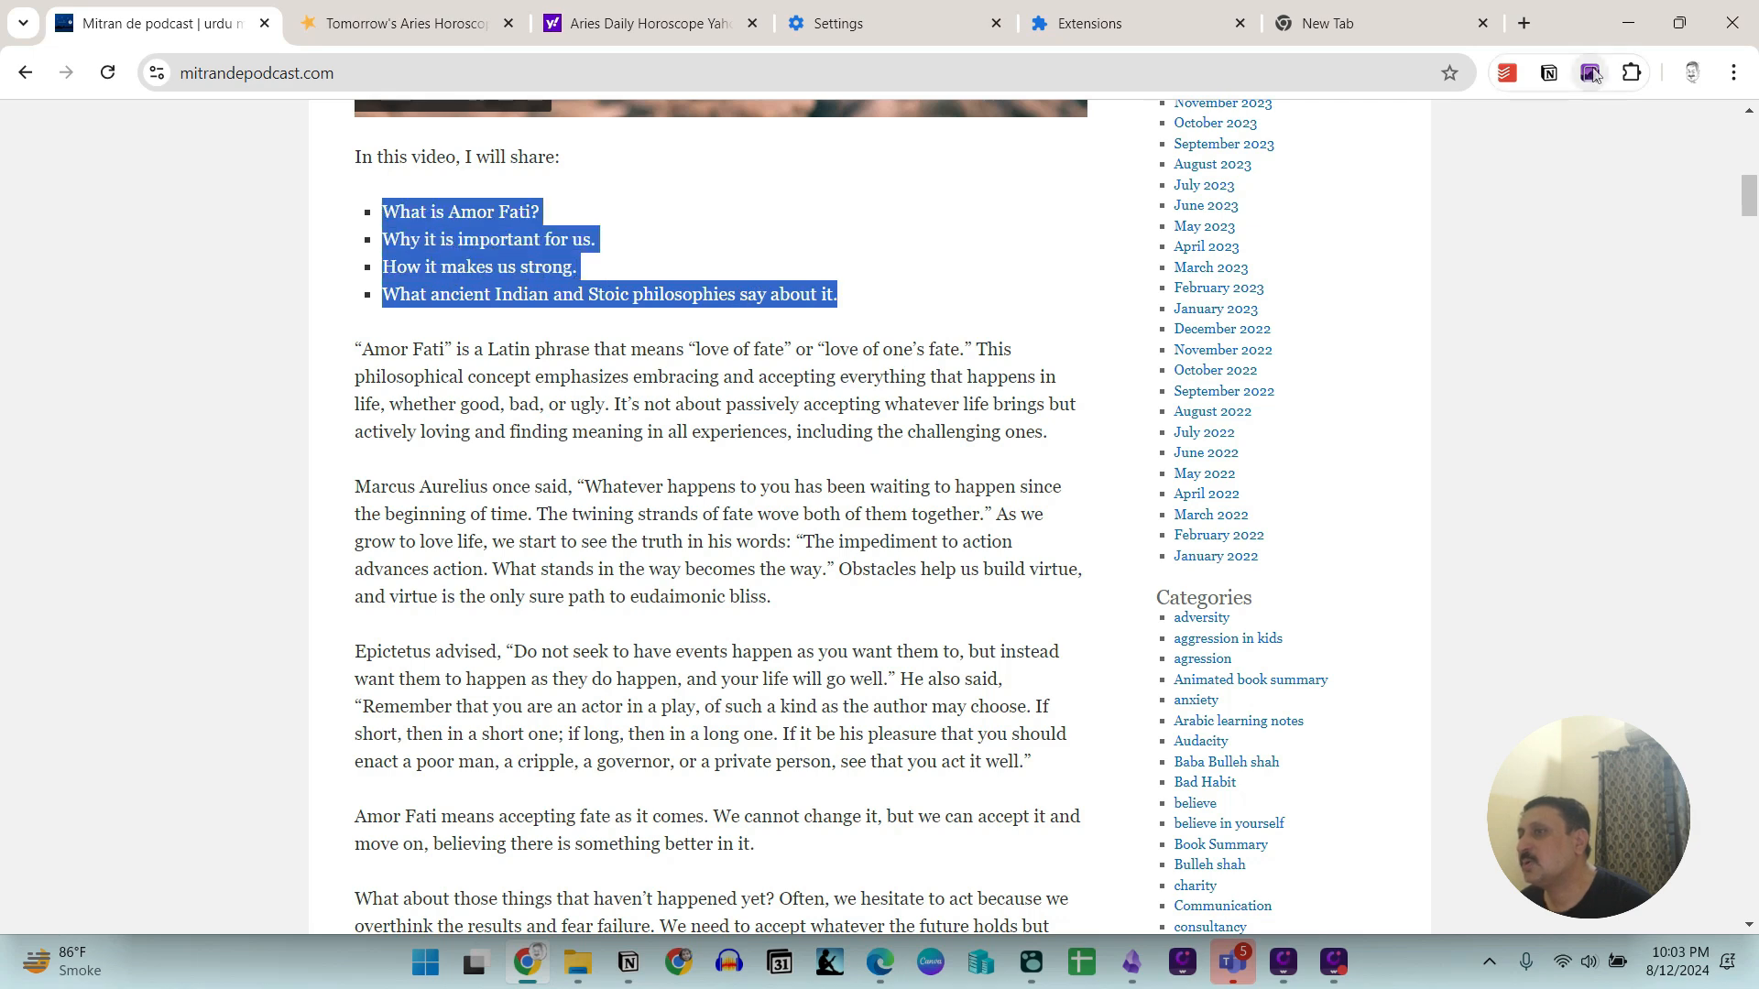
left_click(1593, 77)
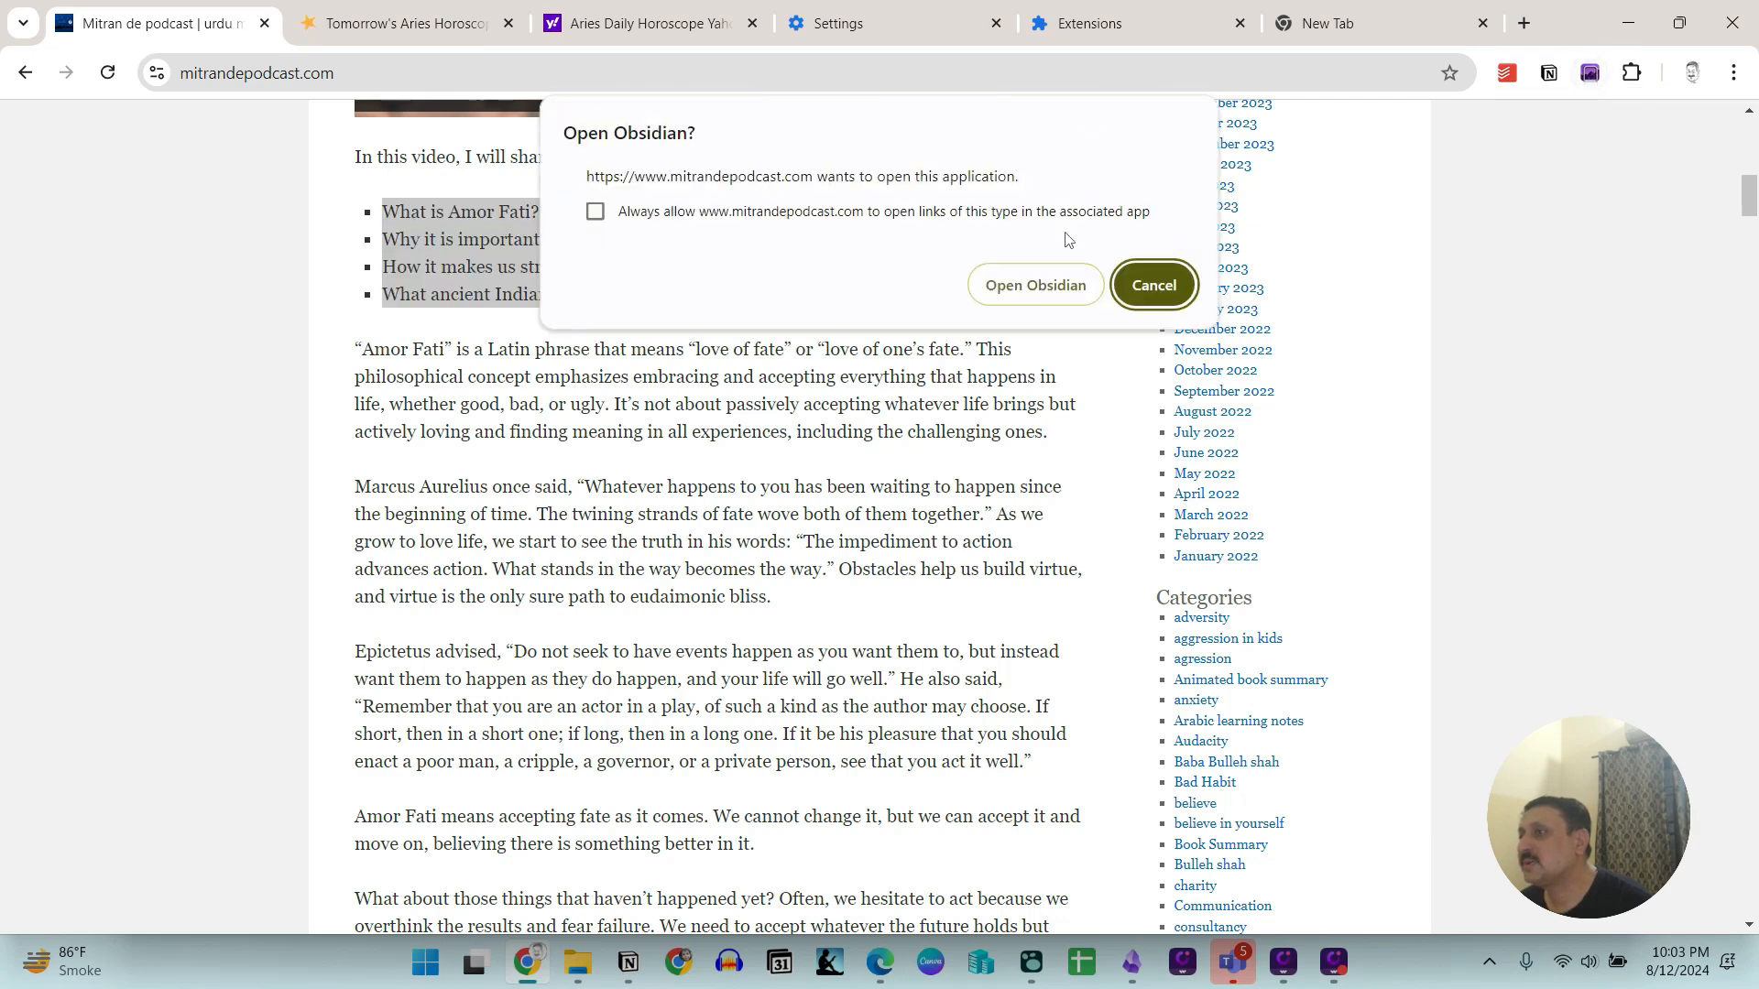
left_click(1055, 291)
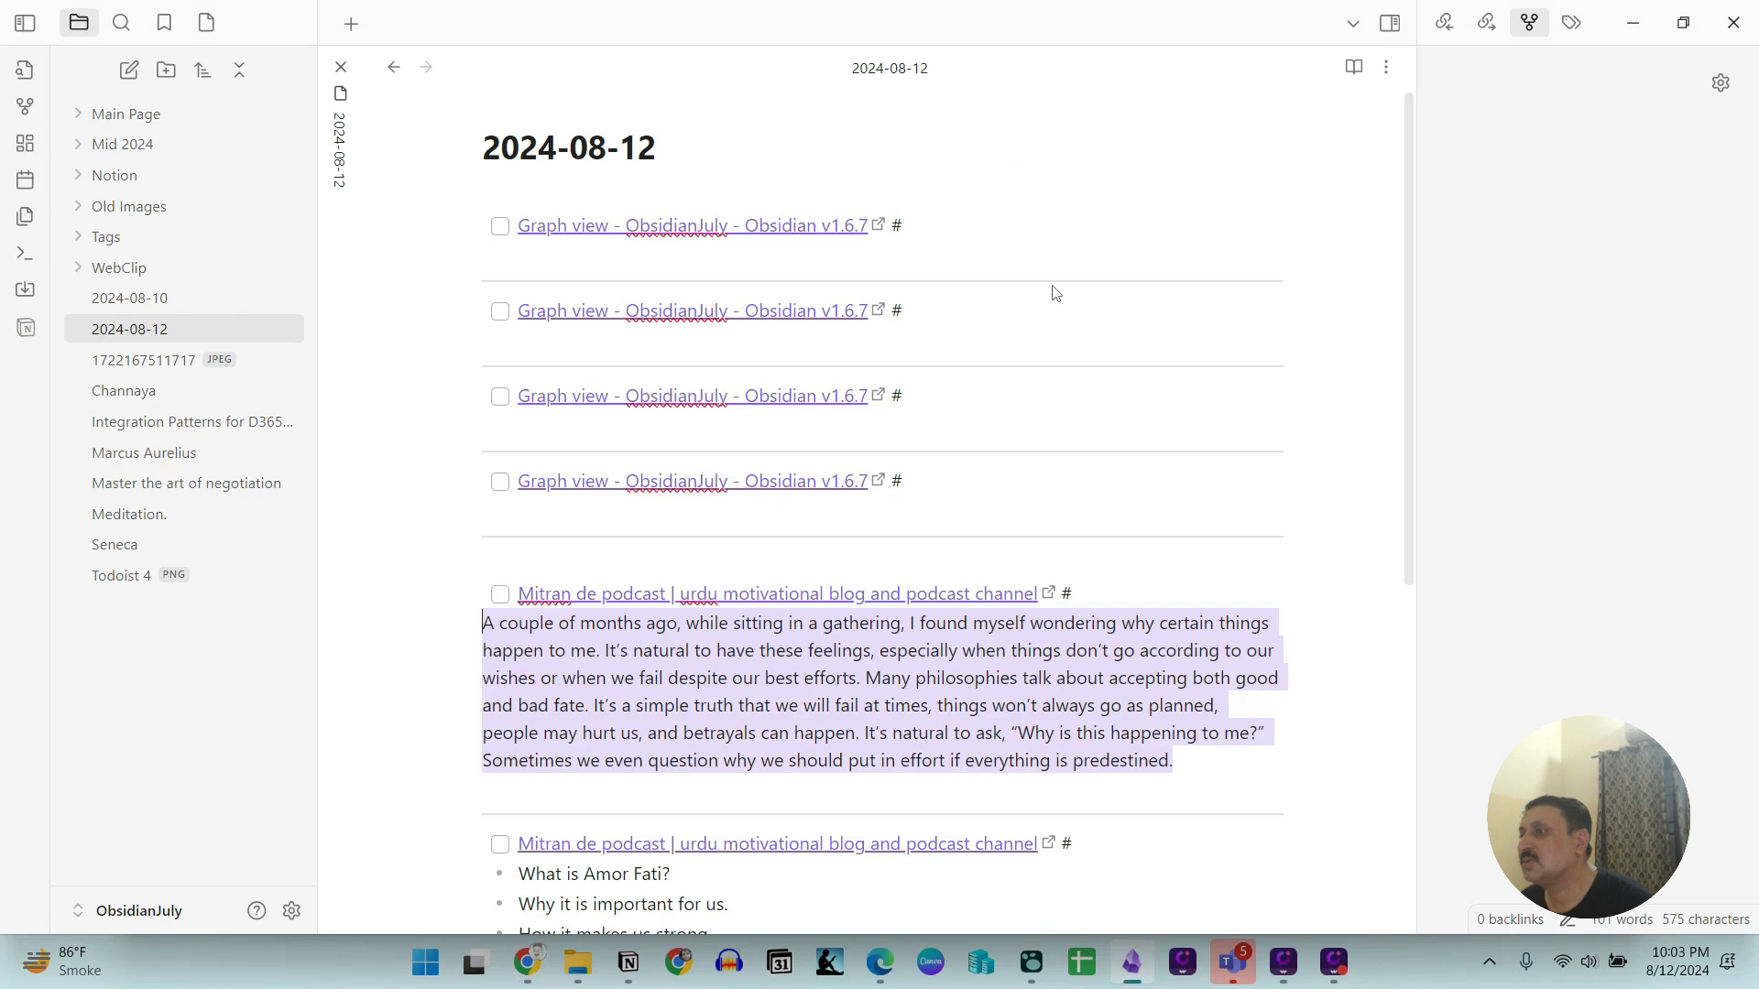
Review the clipped list in the 2024-08-12 note by selecting its items, from "What ancient Indian and Stoic philosophies say about it." upward.
left_click_drag(971, 506, 601, 461)
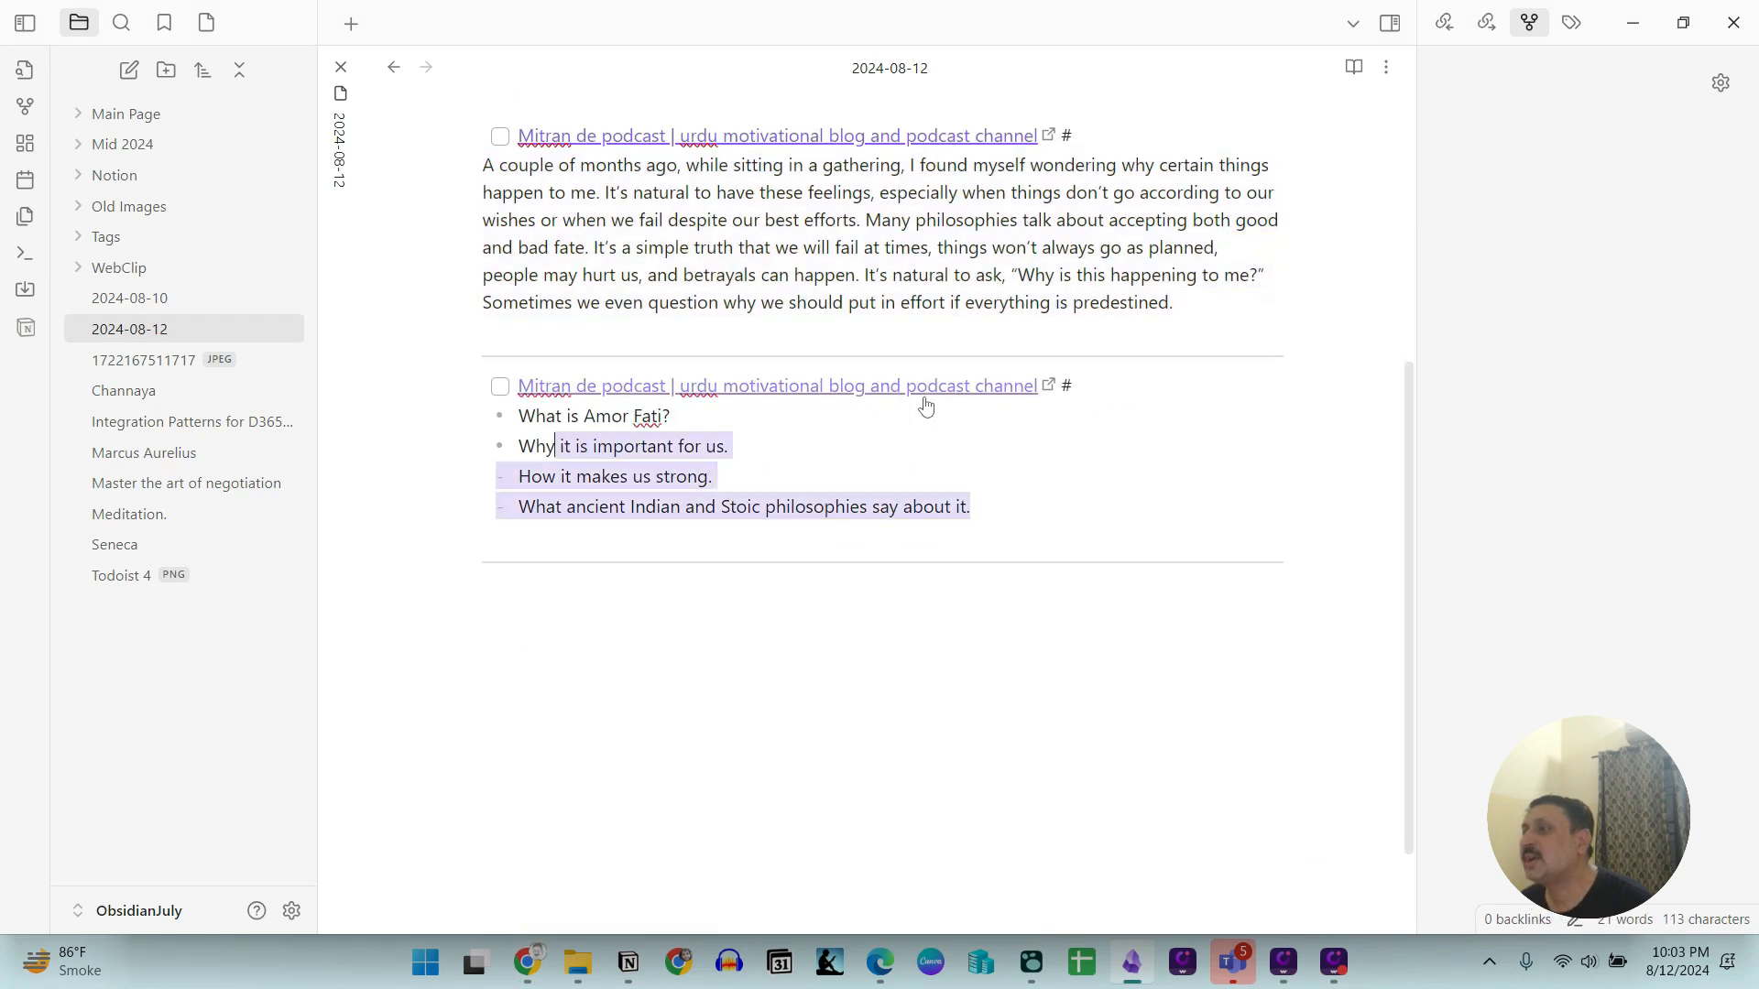
left_click(971, 507)
left_click_drag(971, 507, 567, 445)
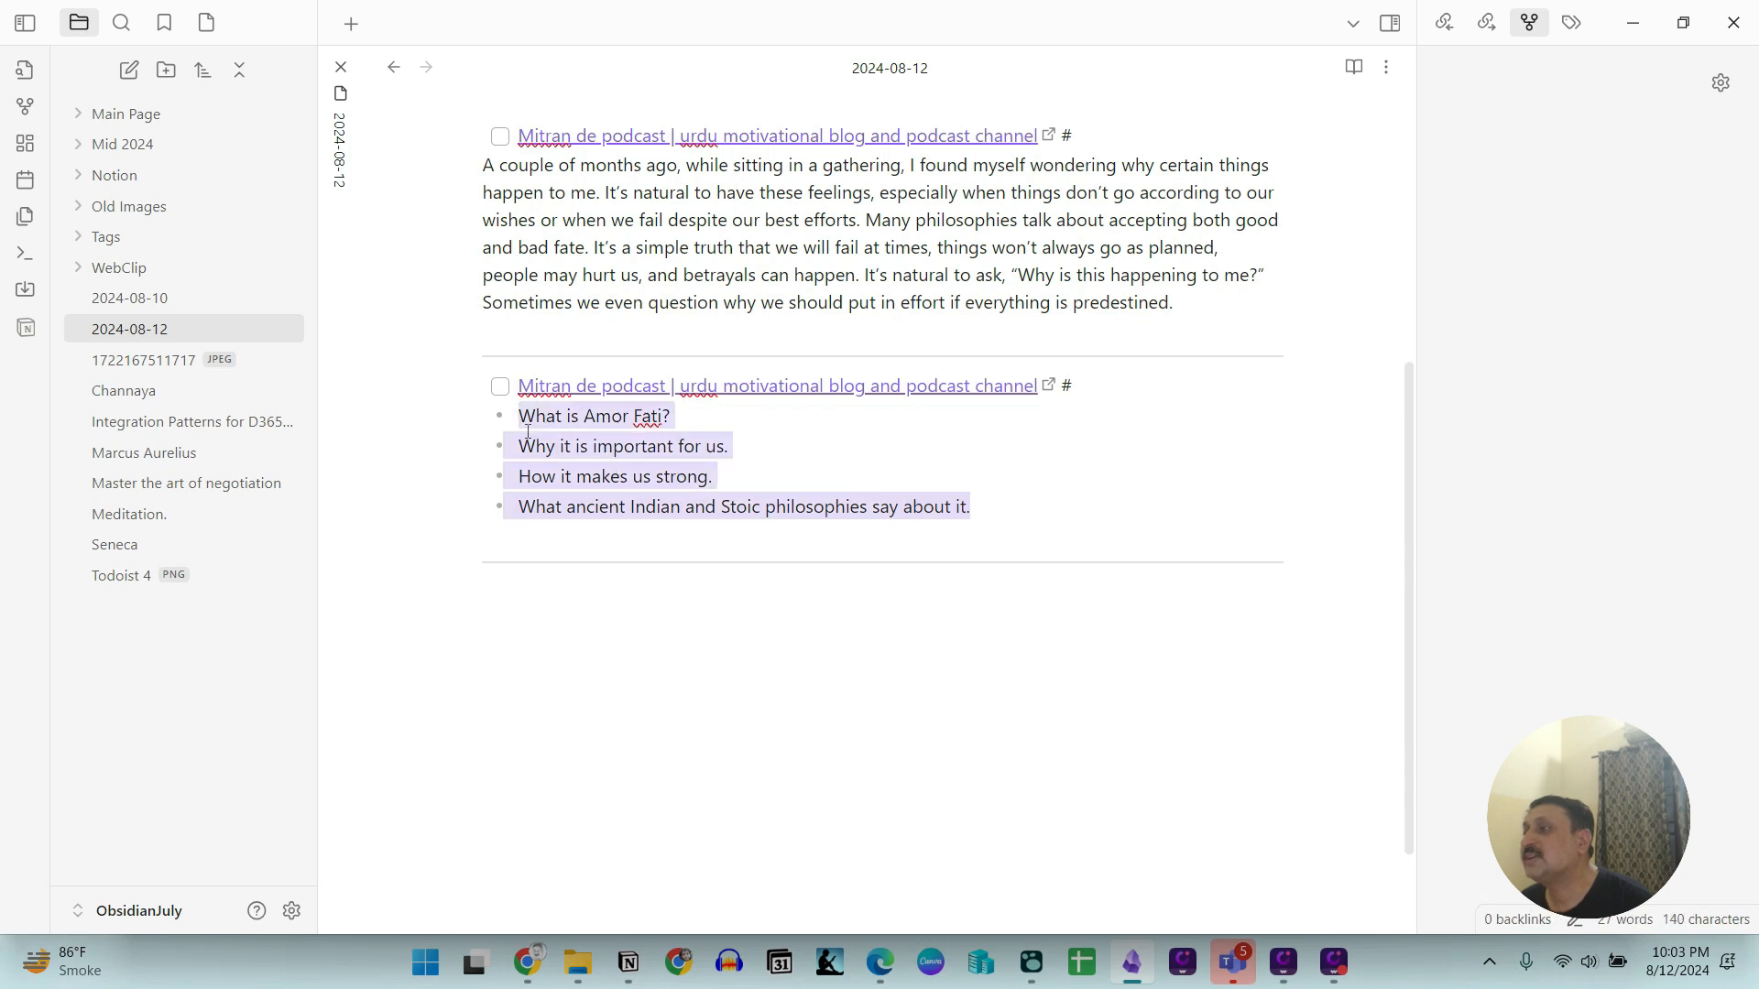